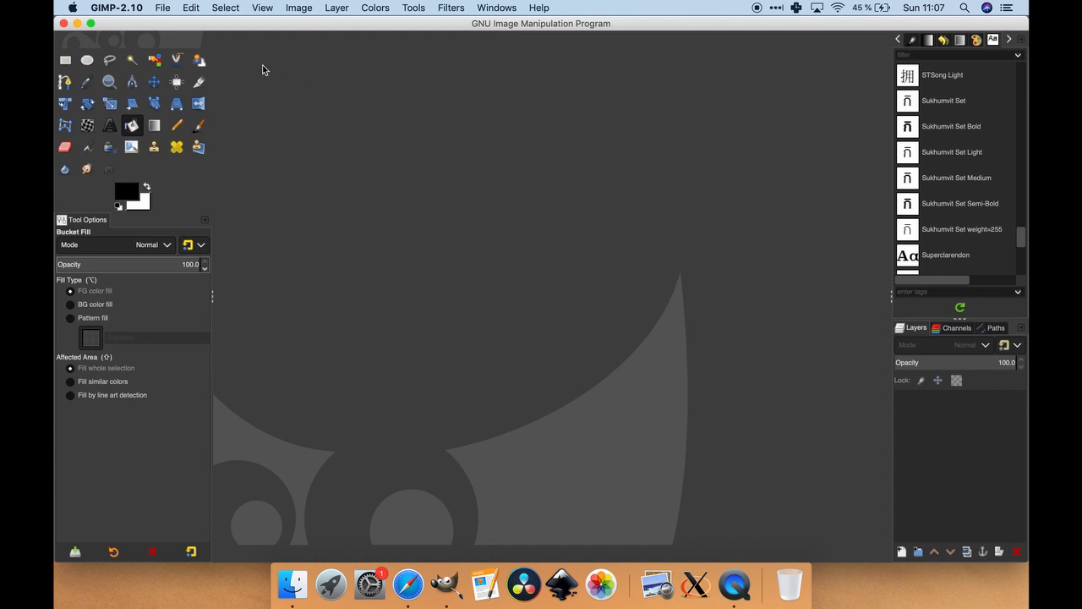
- Create a new 1920 × 1080 px image and fill its background with black
left_click(164, 8)
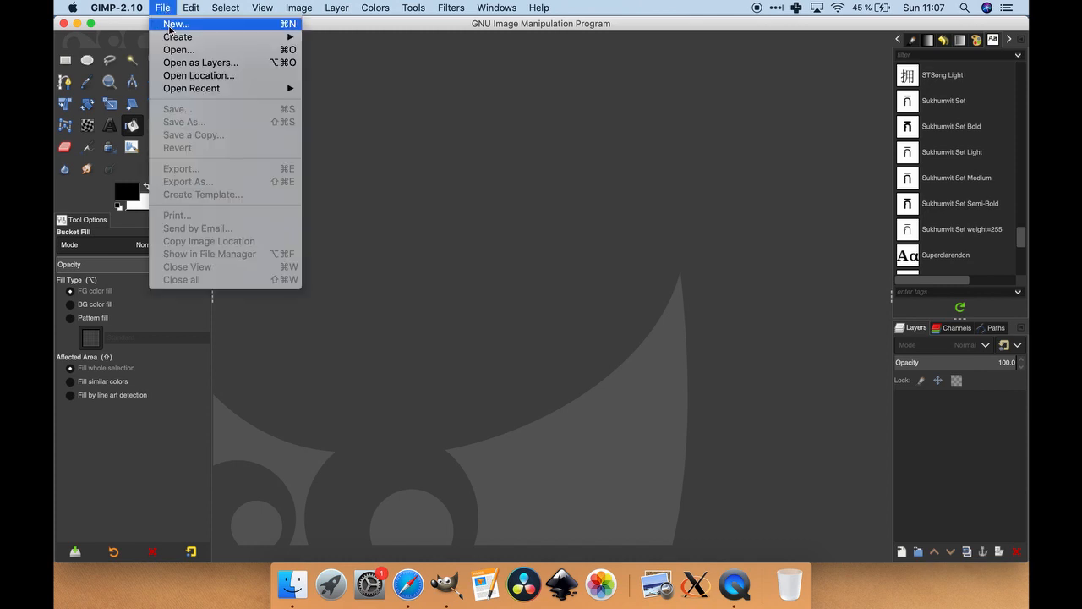
left_click(169, 25)
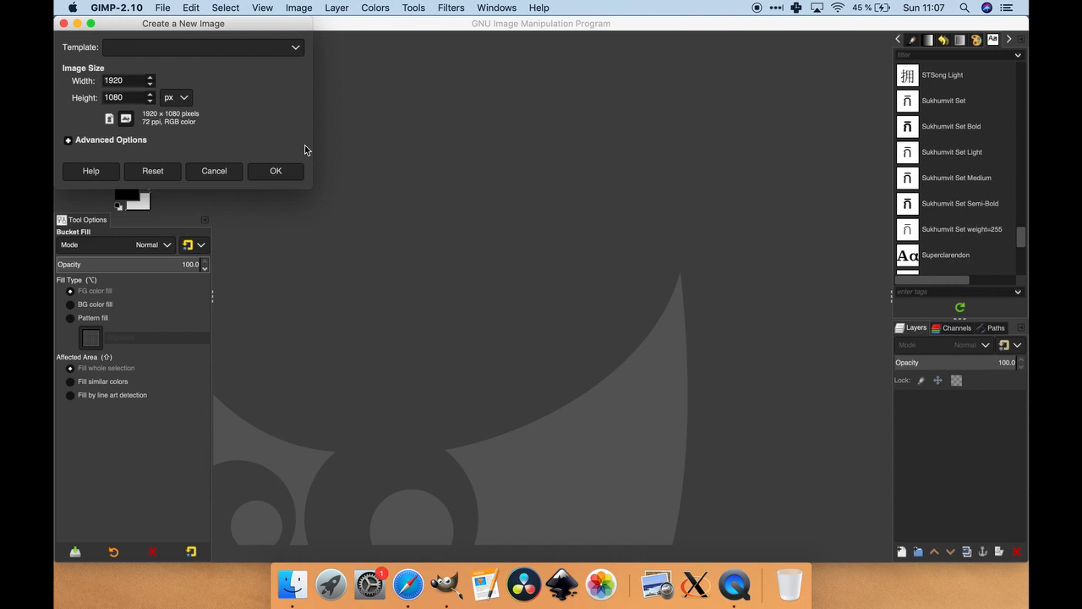
left_click(280, 170)
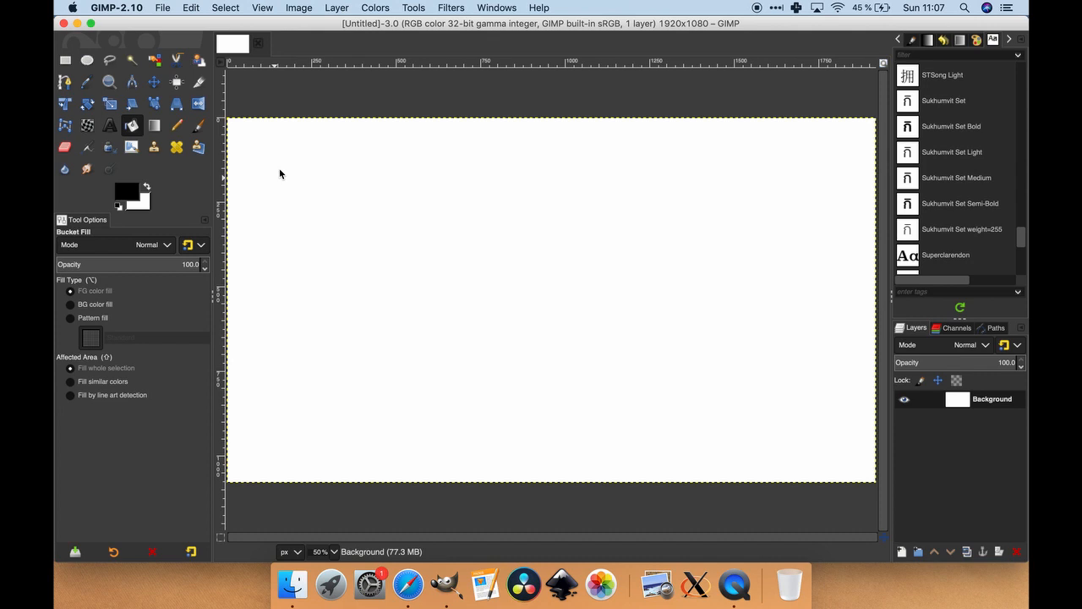
left_click(134, 127)
left_click(392, 207)
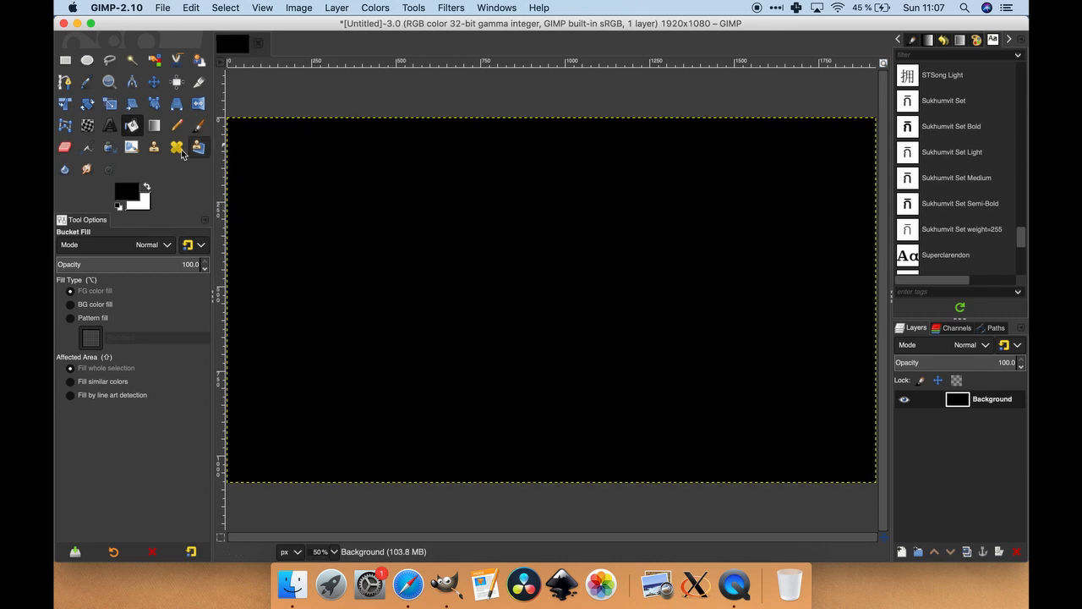
- Set the foreground color to red ee3030 and fill the whole canvas with it
left_click(130, 195)
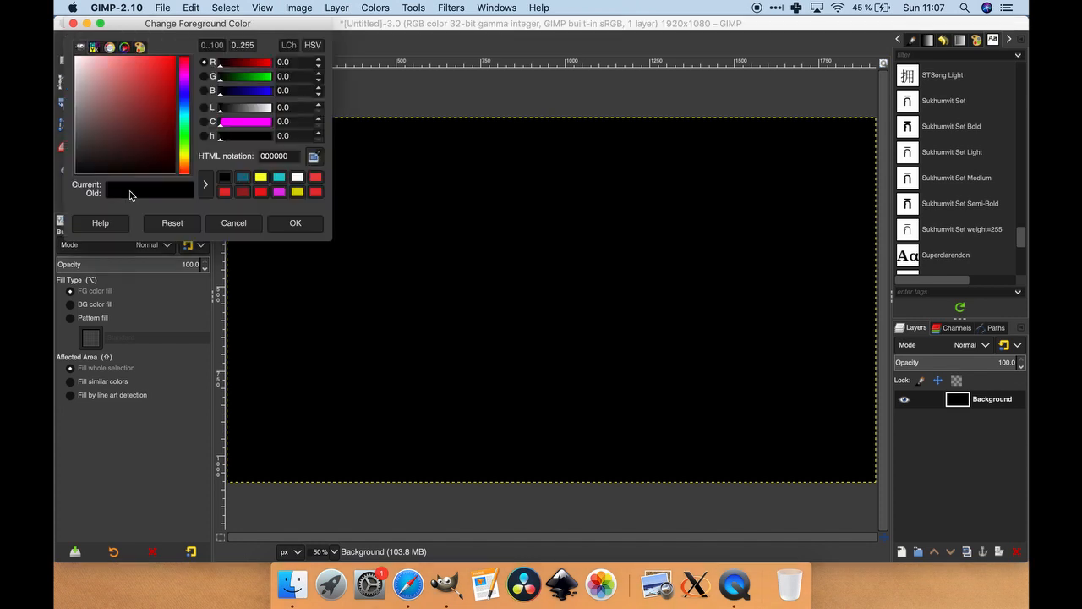
left_click(156, 64)
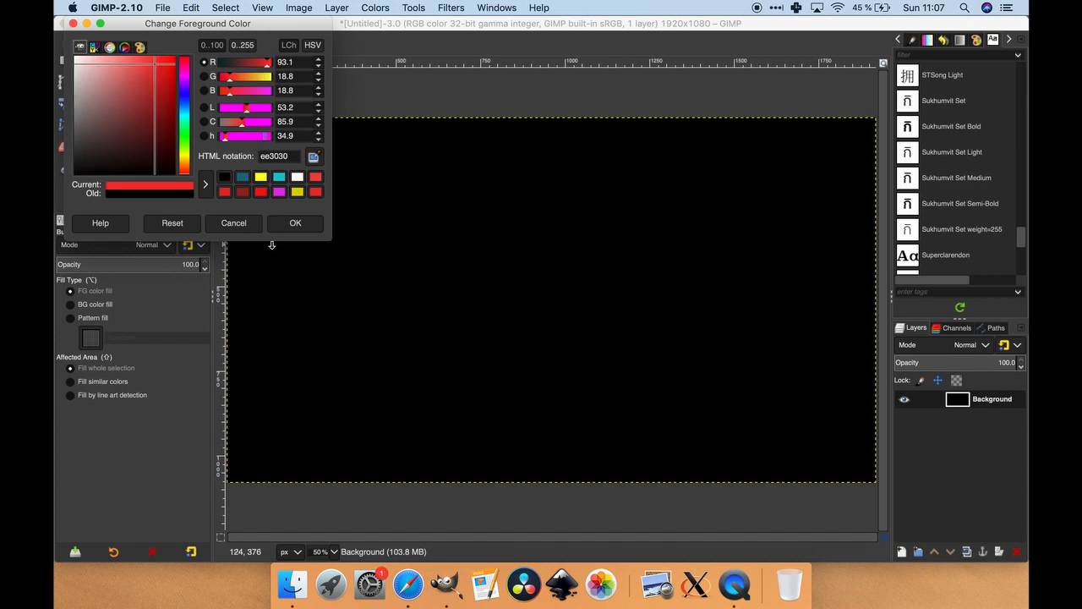
left_click(296, 223)
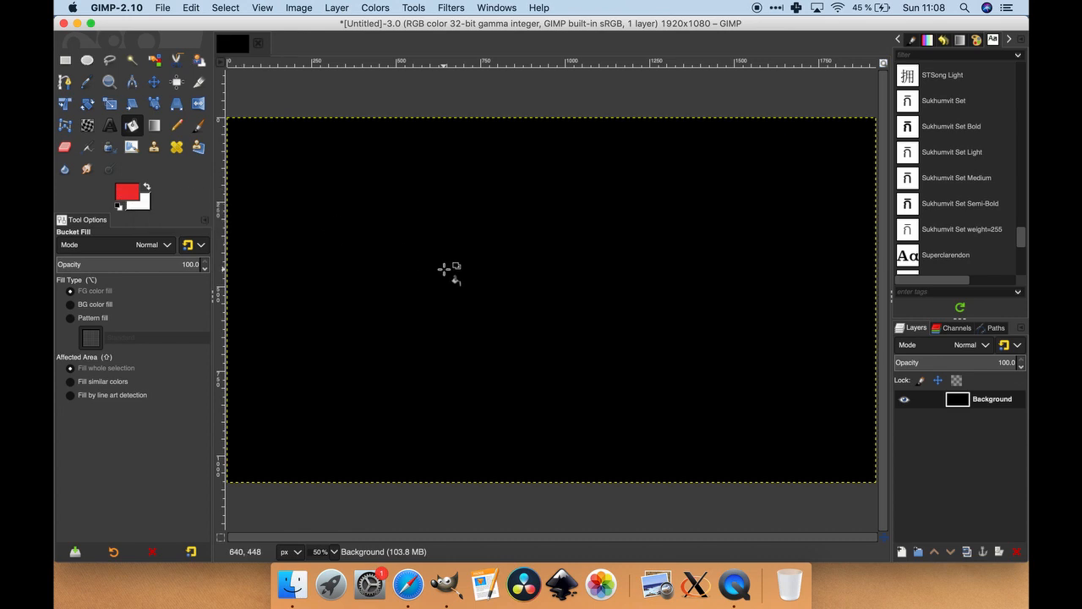
left_click(444, 268)
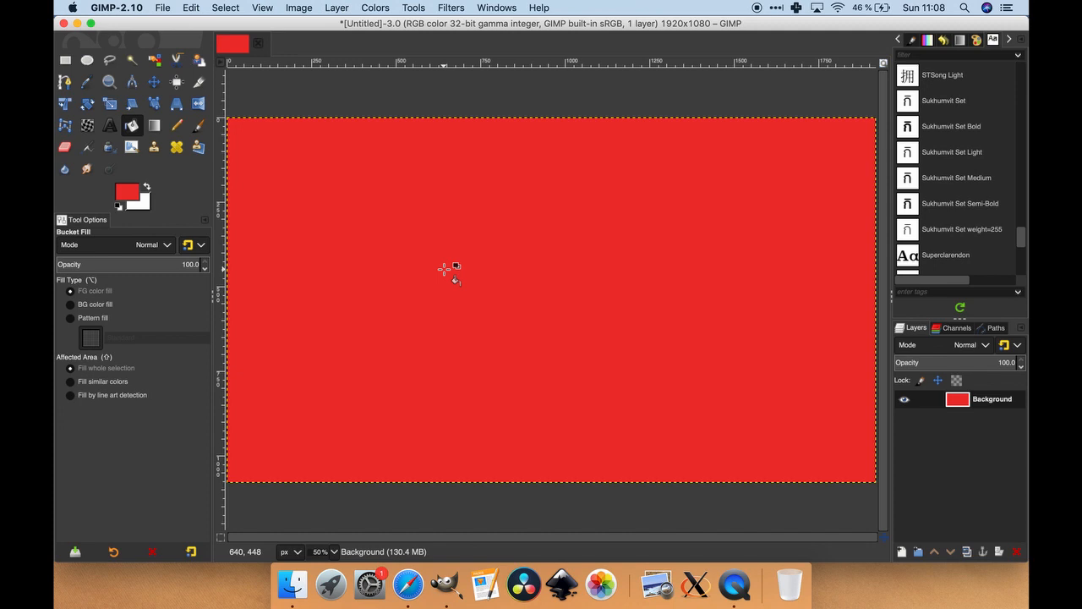
- Reset the colors to default black and white, swap them, and fill the canvas with white
left_click(118, 207)
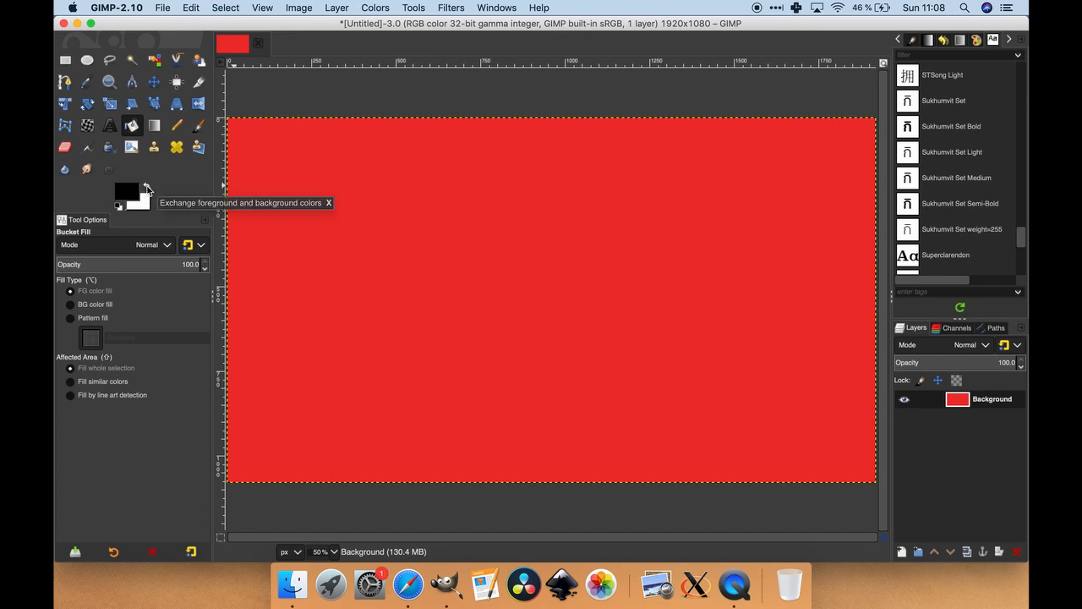
left_click(148, 189)
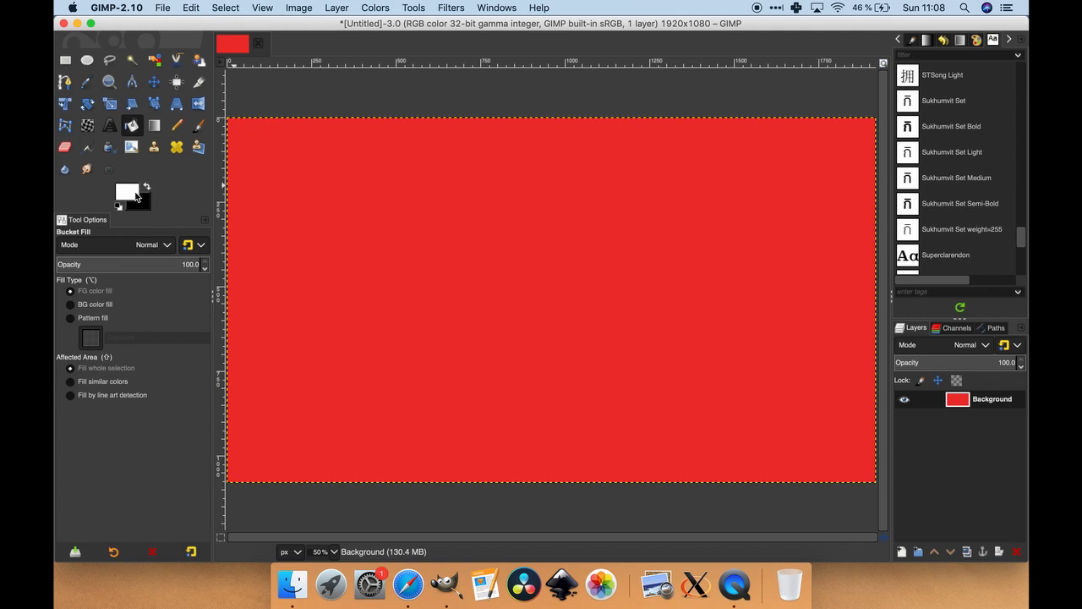
left_click(414, 233)
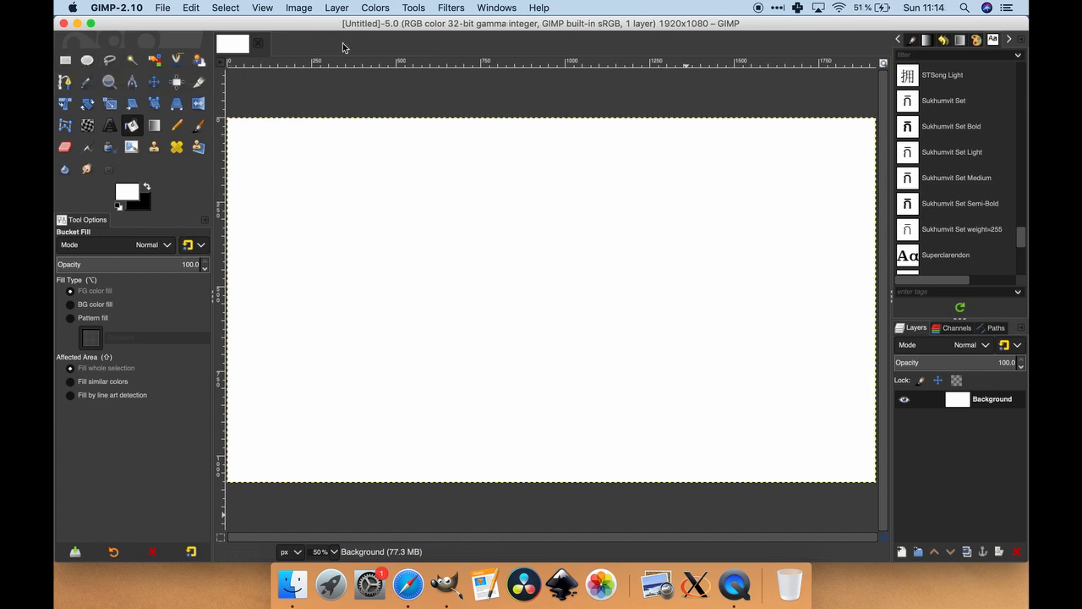
left_click(72, 65)
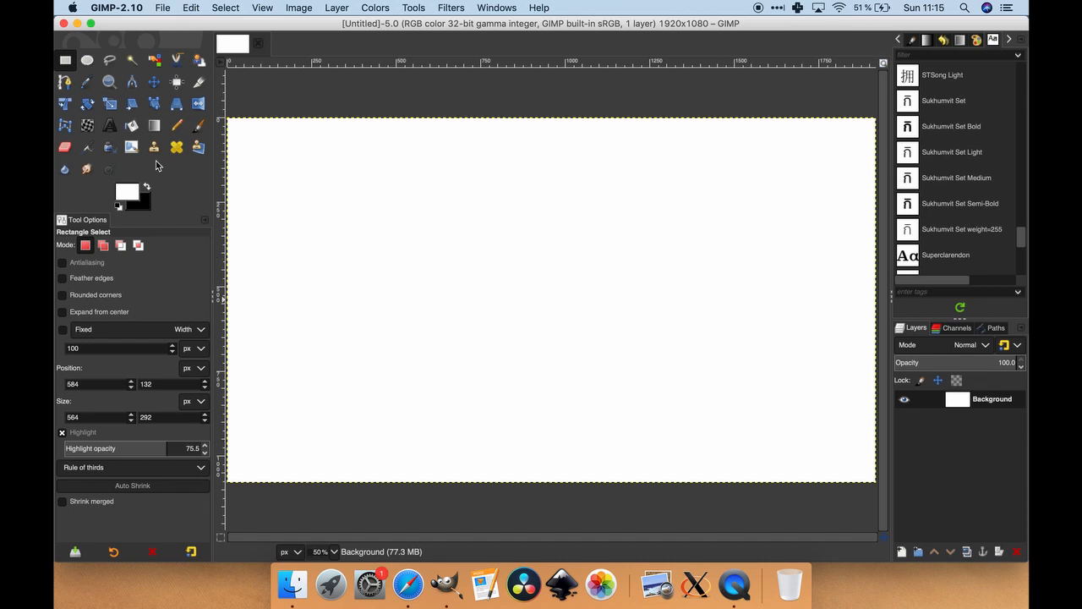
left_click(154, 82)
left_click(175, 125)
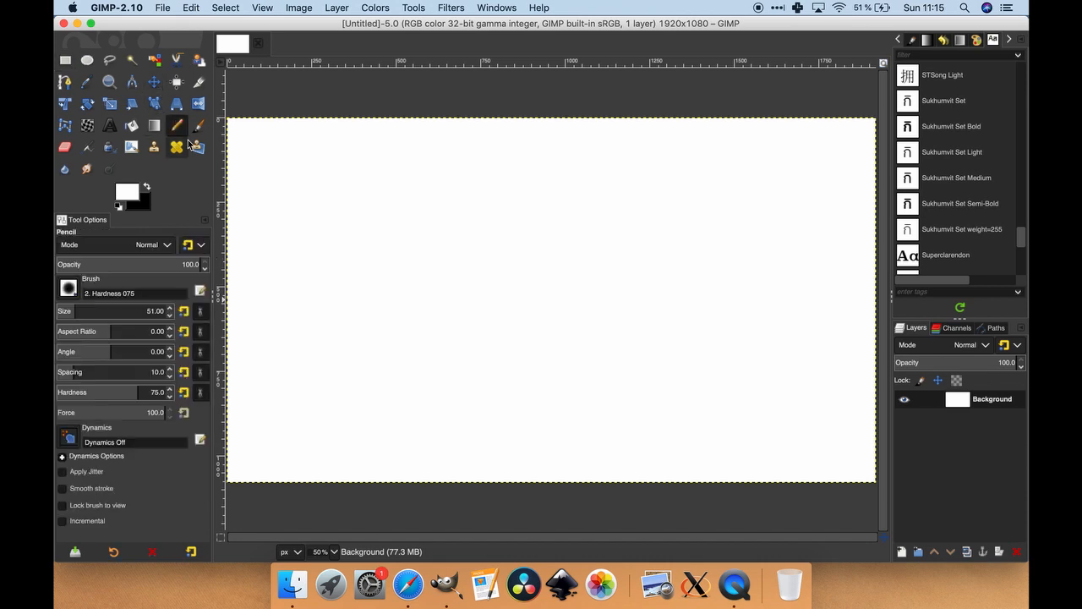
left_click(199, 147)
left_click(132, 148)
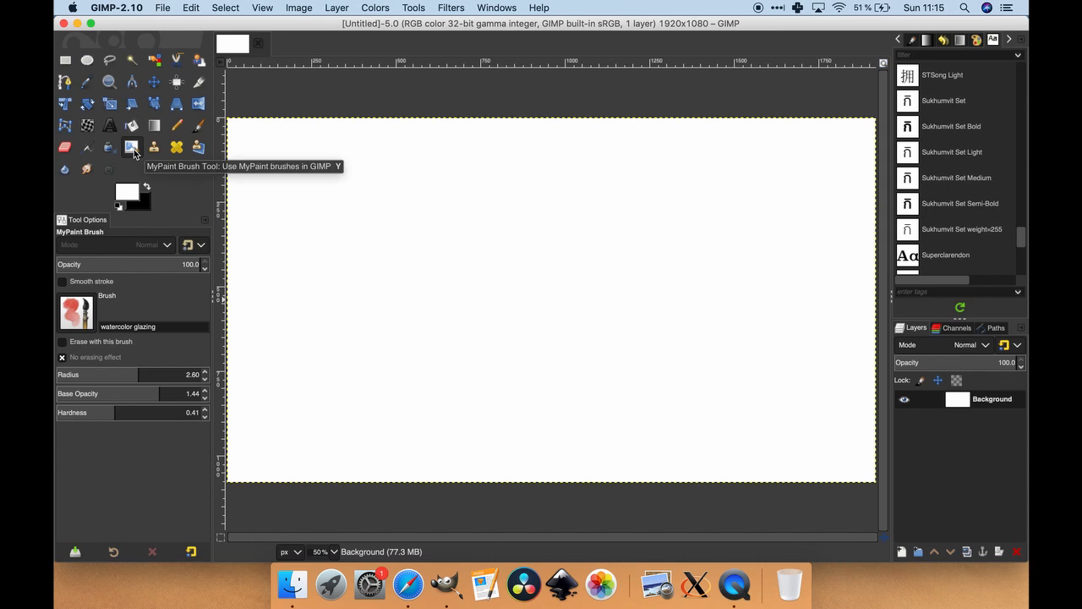
- Select a tall rectangle of about 298 × 658 px in the canvas's upper-left area and bucket-fill it with teal 26bcaf
left_click(65, 62)
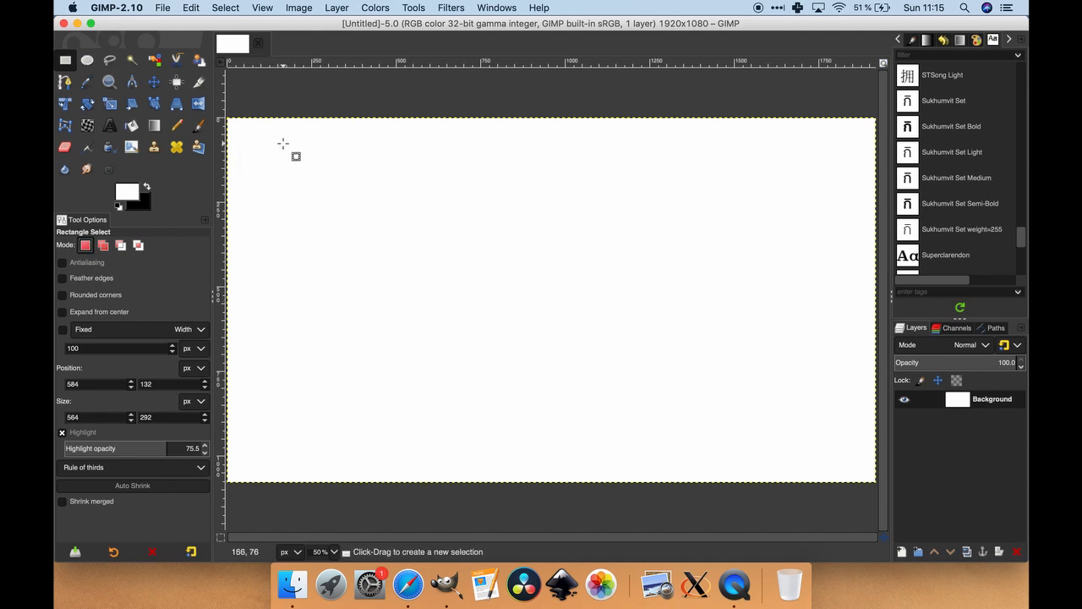
left_click_drag(283, 144, 383, 365)
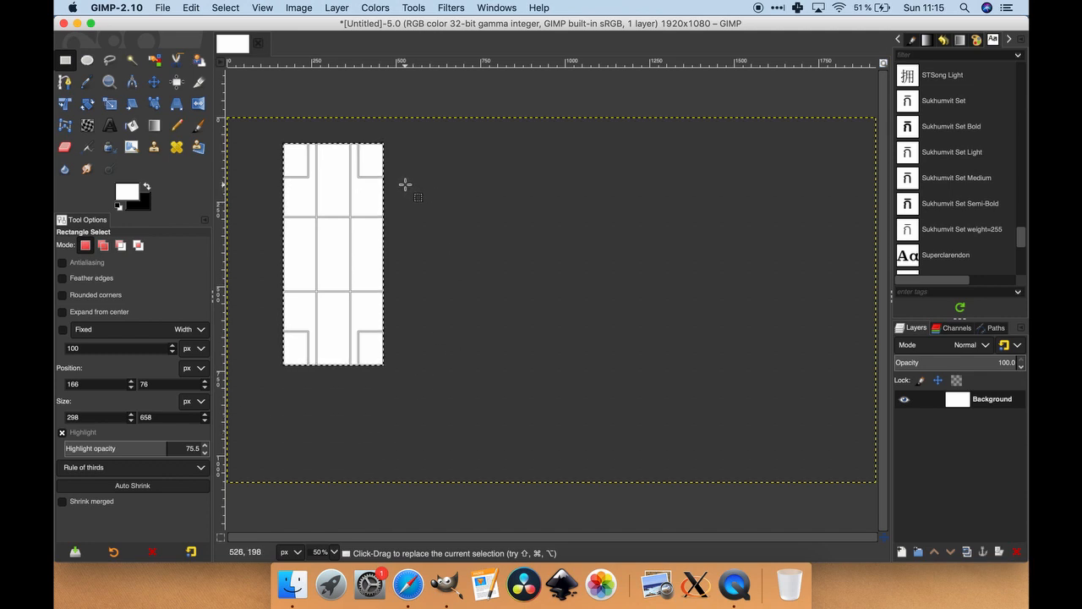
left_click(132, 125)
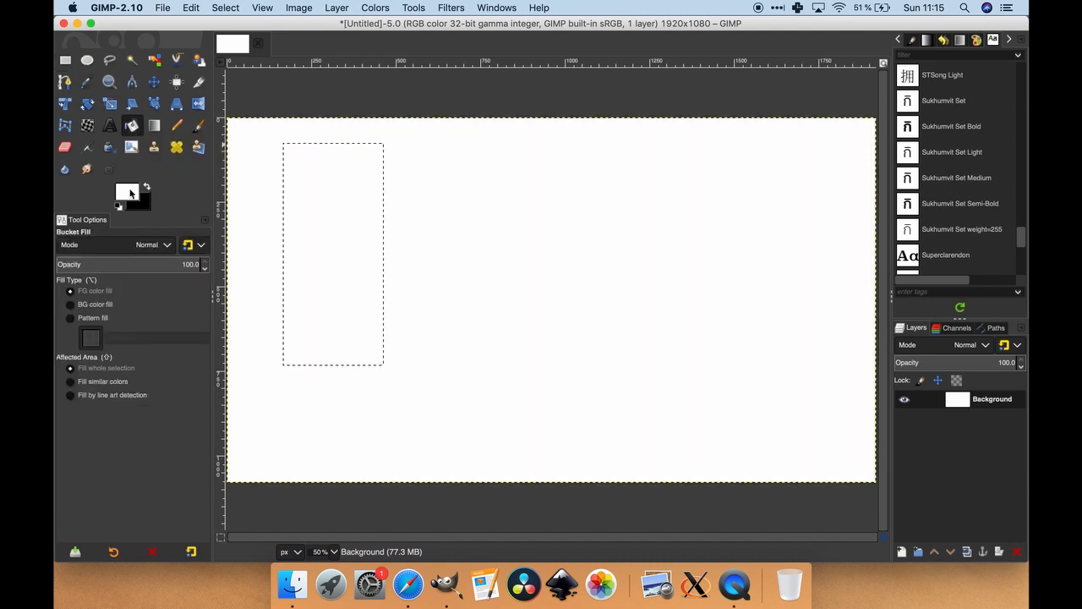
left_click(128, 192)
left_click(154, 87)
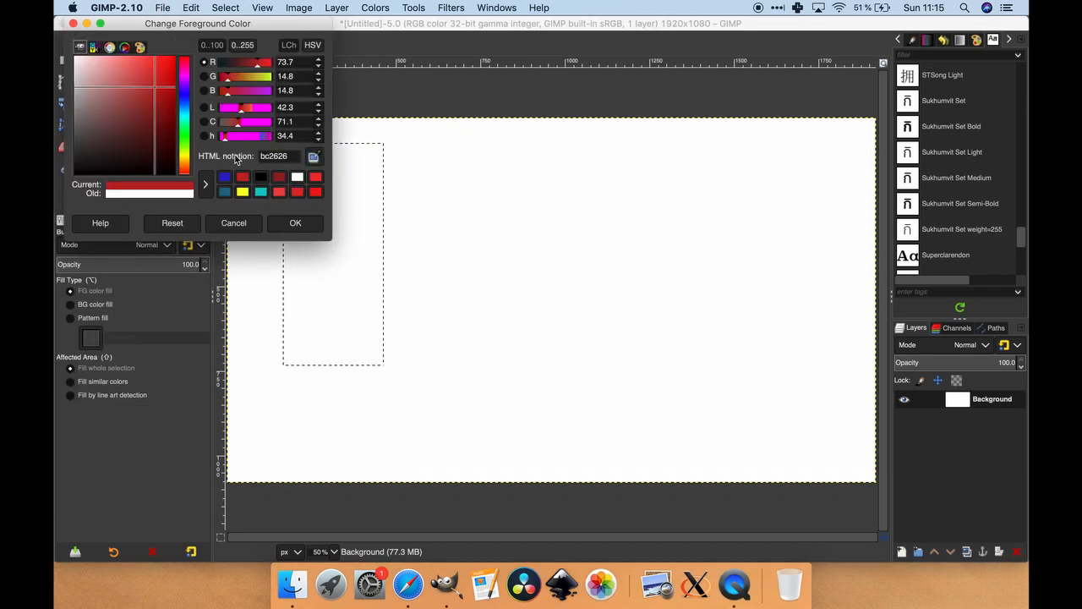
left_click_drag(188, 138, 186, 121)
left_click(296, 221)
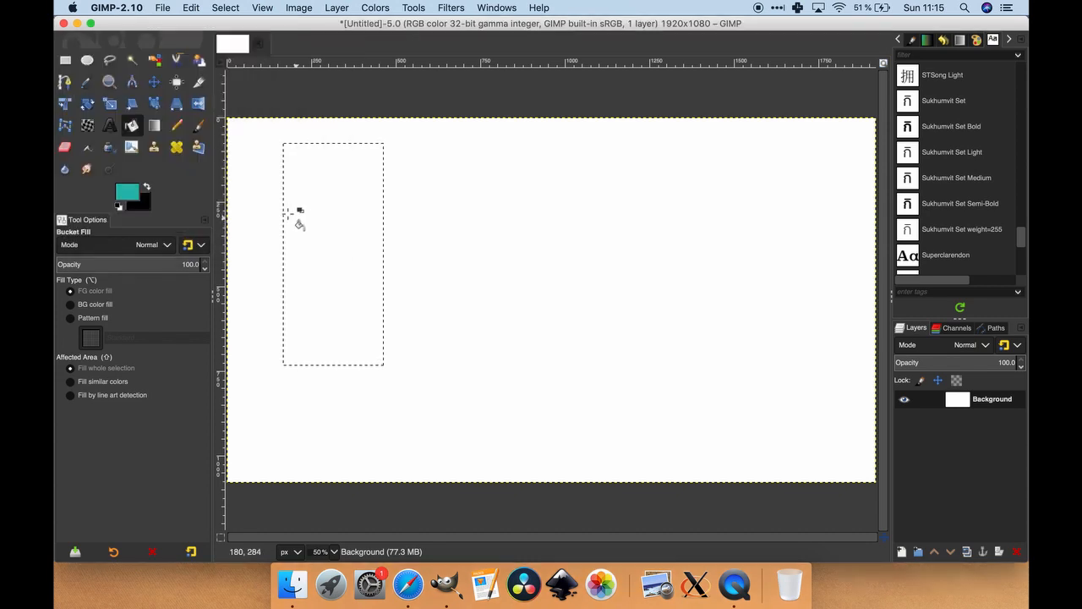
left_click(326, 216)
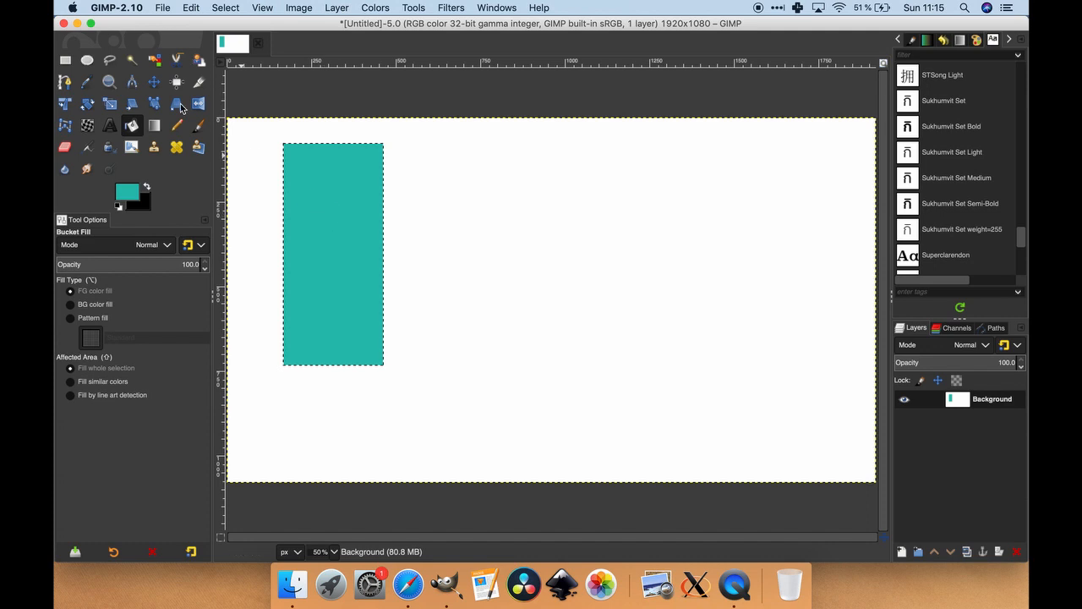
- Select a wide rectangle of about 602 × 226 px beside the teal one and bucket-fill it with light green 94efaf
left_click(65, 60)
left_click_drag(401, 162, 607, 239)
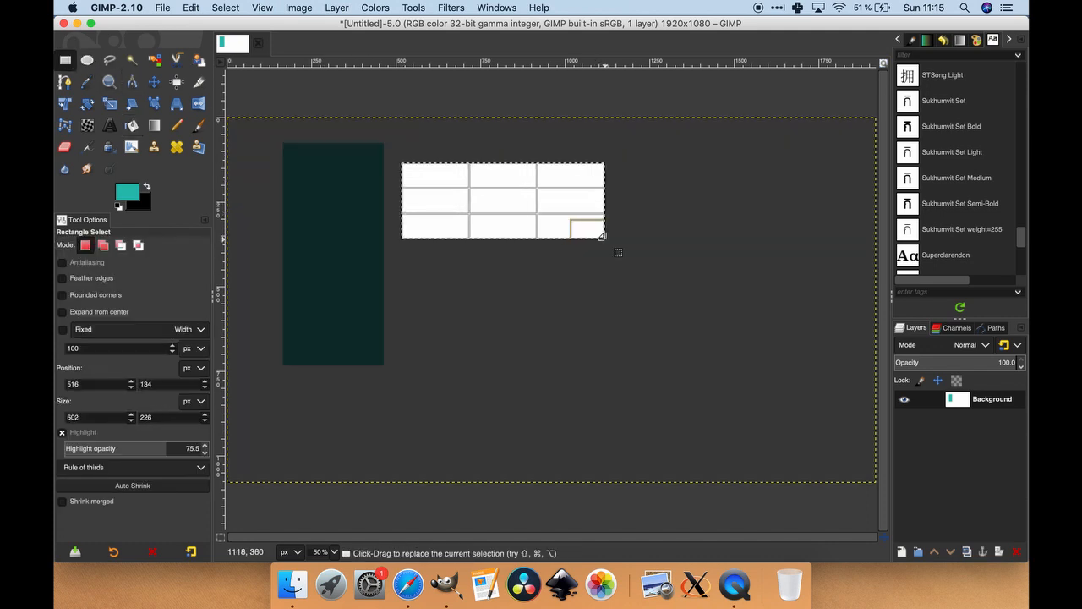
left_click(133, 193)
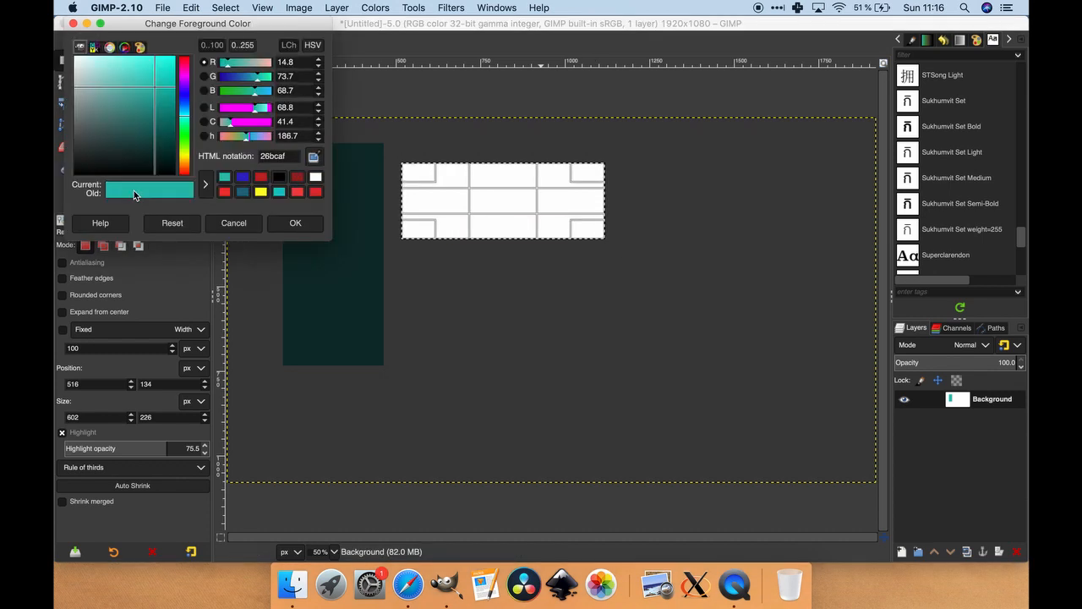
left_click(186, 132)
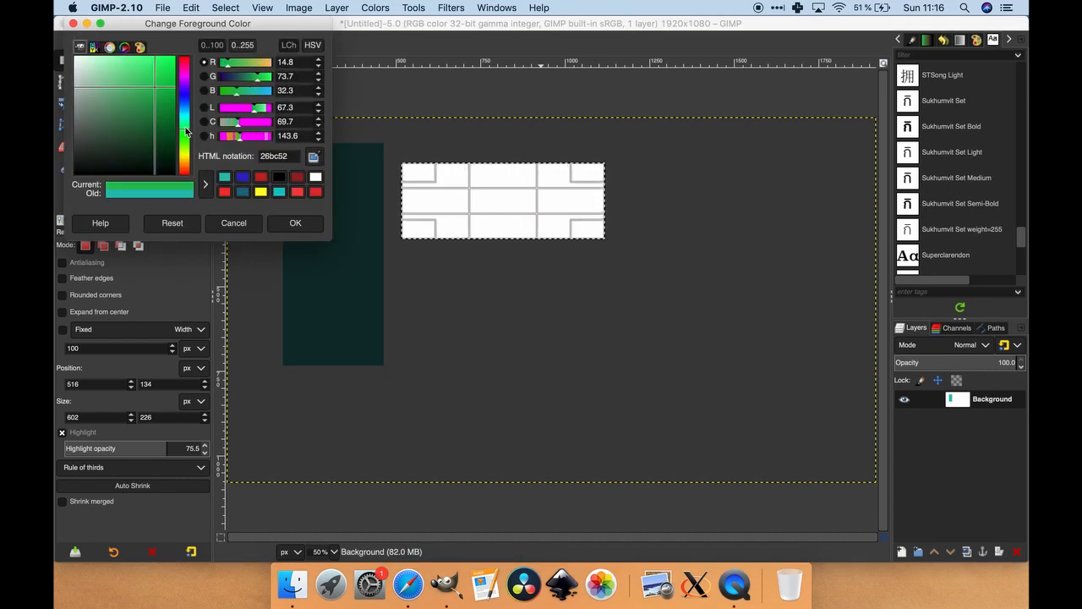
left_click(114, 68)
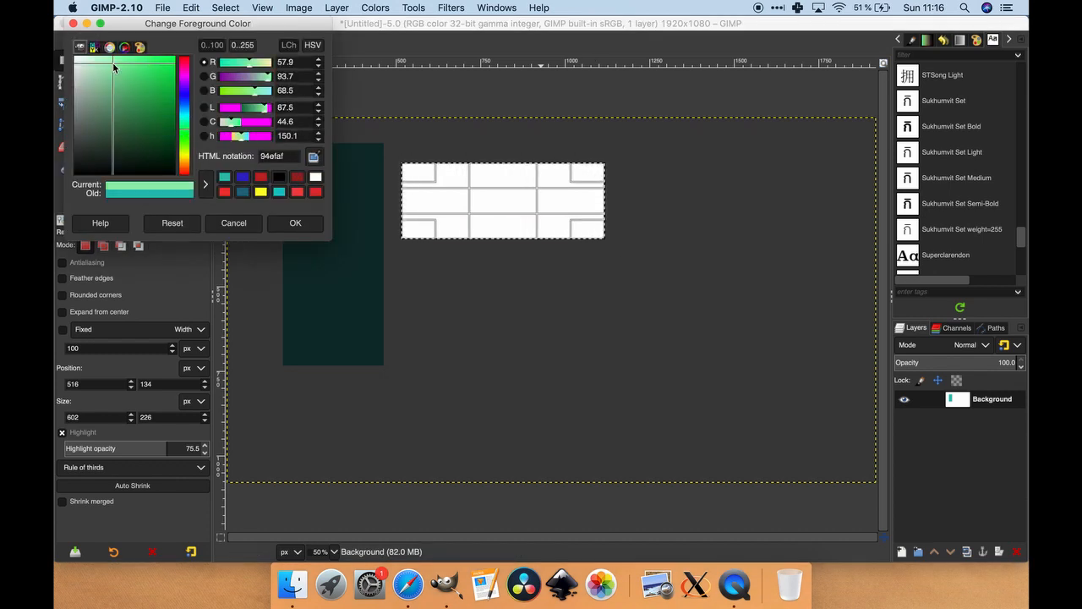
left_click(313, 226)
left_click(473, 215)
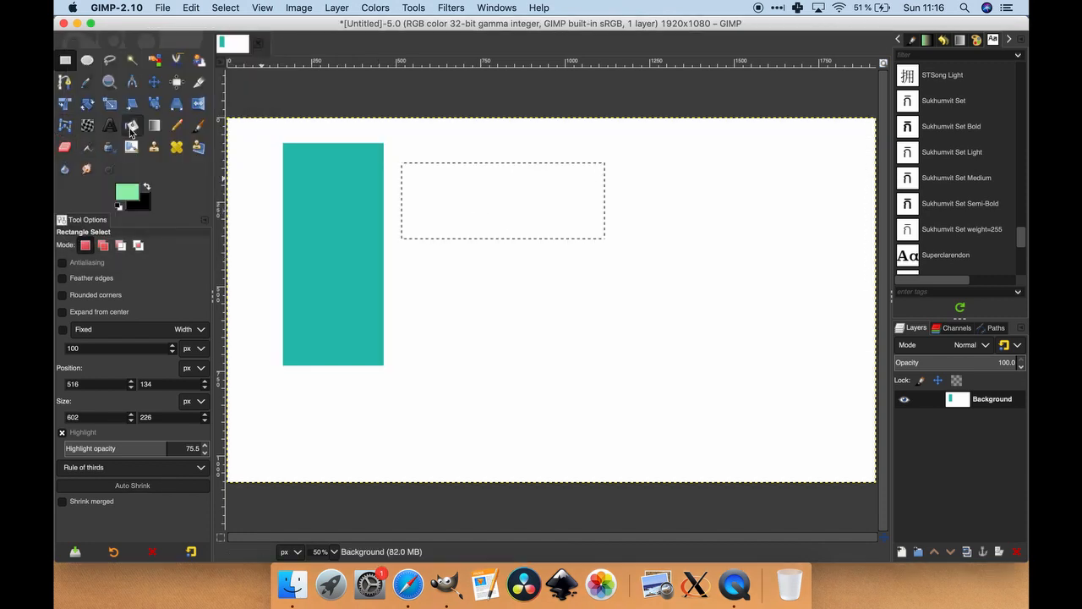
left_click(132, 126)
left_click(443, 203)
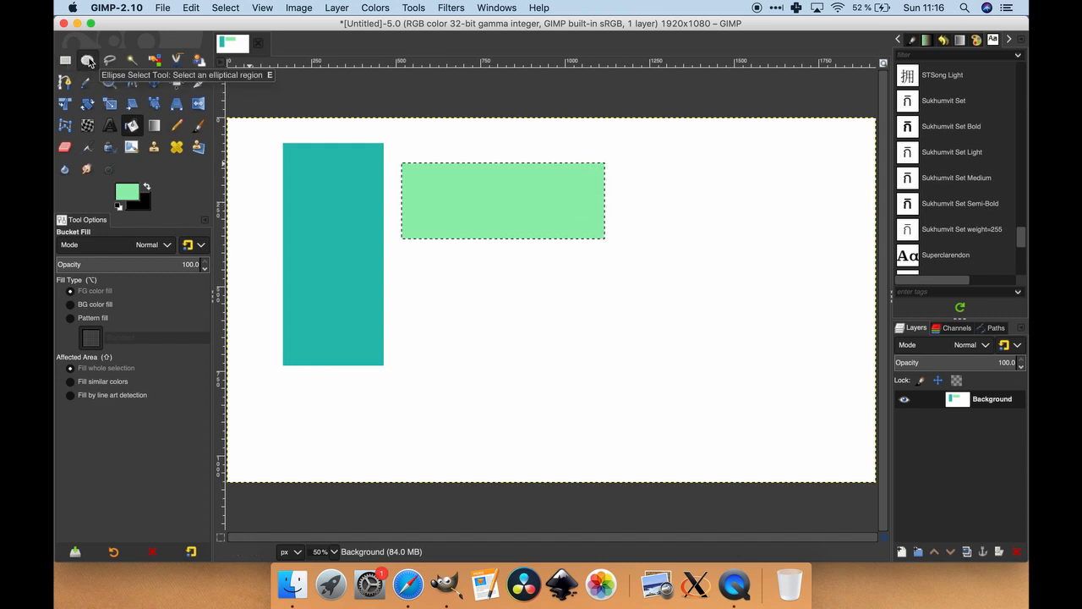
- Select a circle about 380 px in diameter below the light green rectangle and fill it with the current foreground color
left_click(87, 60)
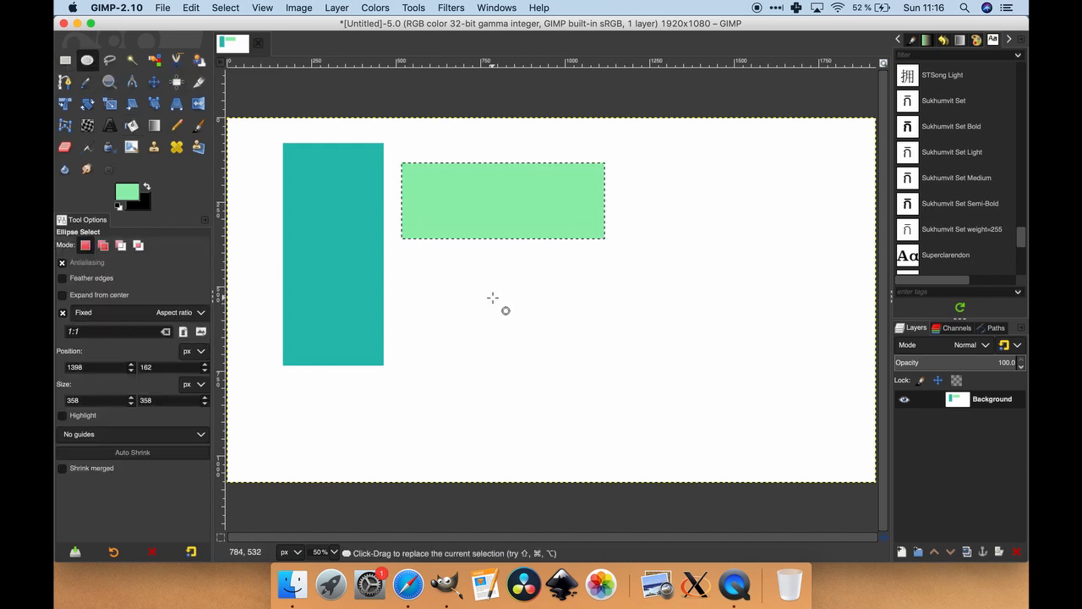
left_click_drag(433, 275, 559, 378)
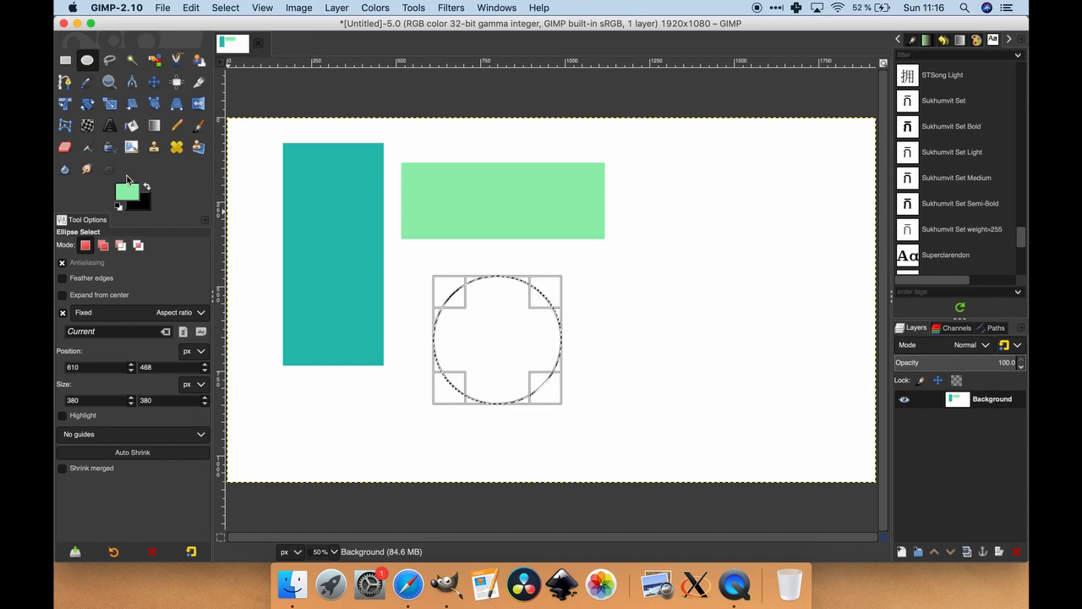
left_click(131, 125)
left_click(487, 343)
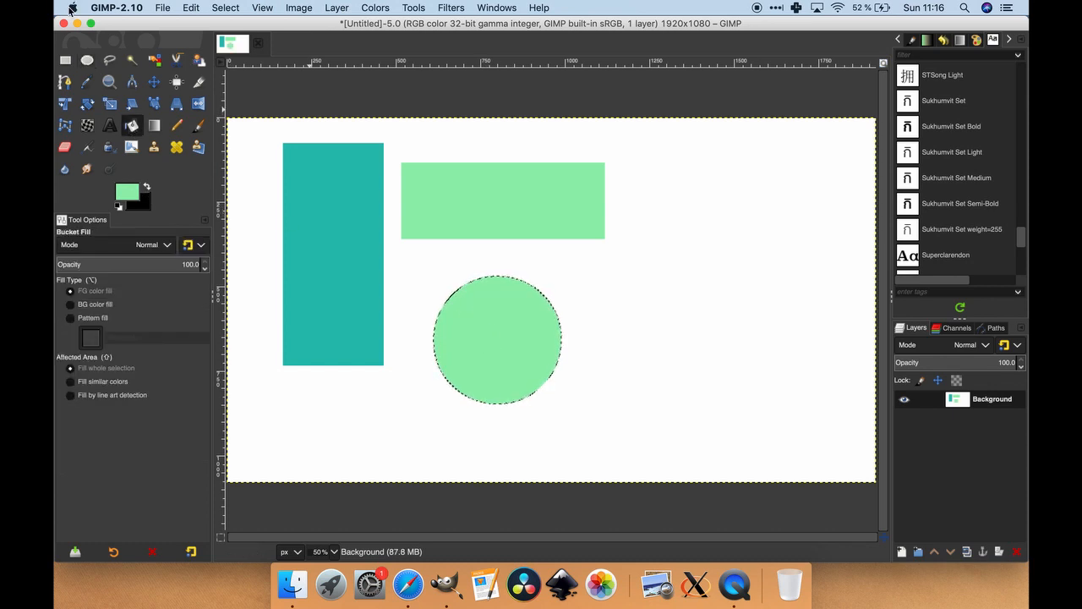
- Add a rectangle of about 388 × 346 px, overlapping the circle's upper-right part, to the current circular selection
left_click(65, 60)
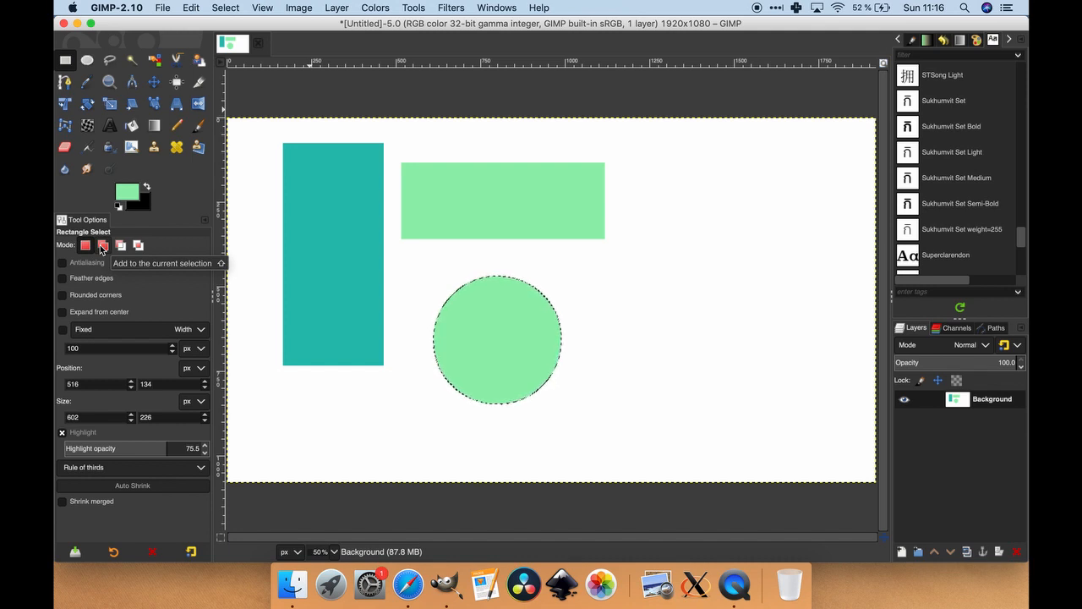
left_click(102, 246)
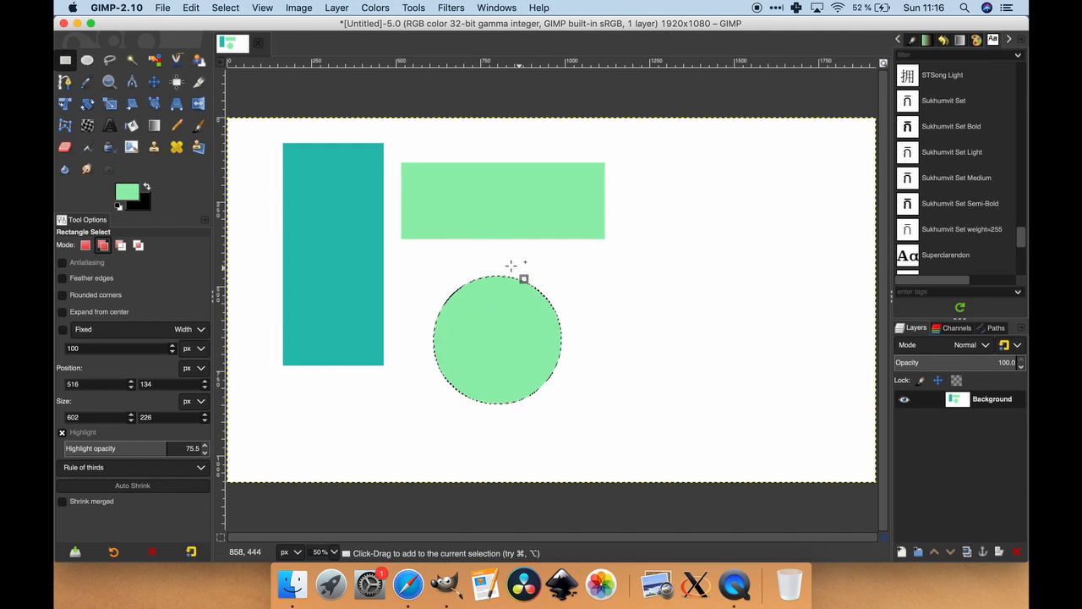
left_click_drag(506, 257, 551, 302)
left_click_drag(605, 346, 628, 365)
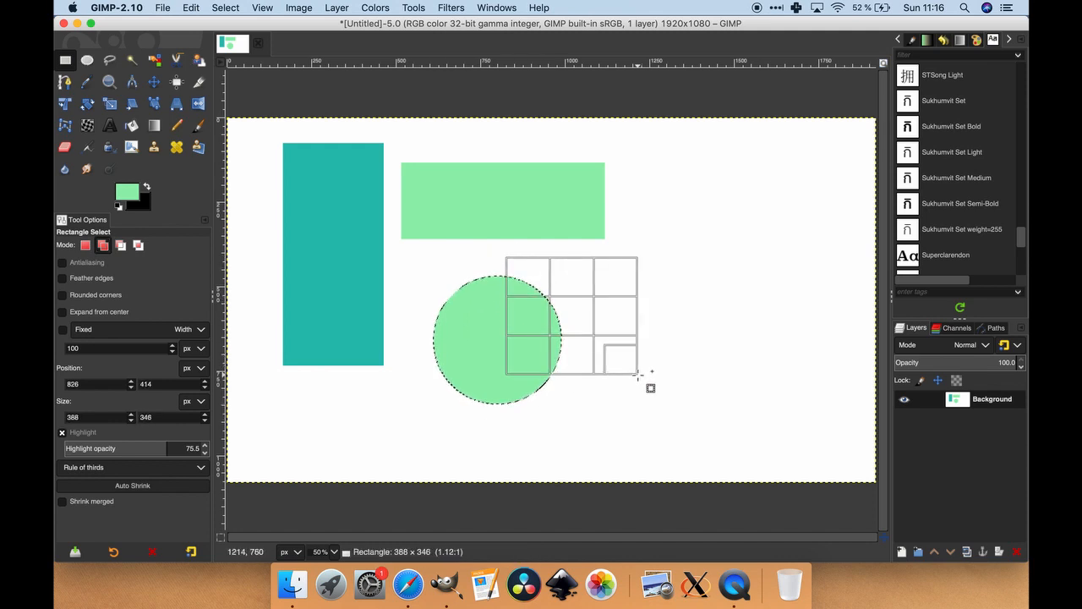
left_click_drag(637, 373, 635, 372)
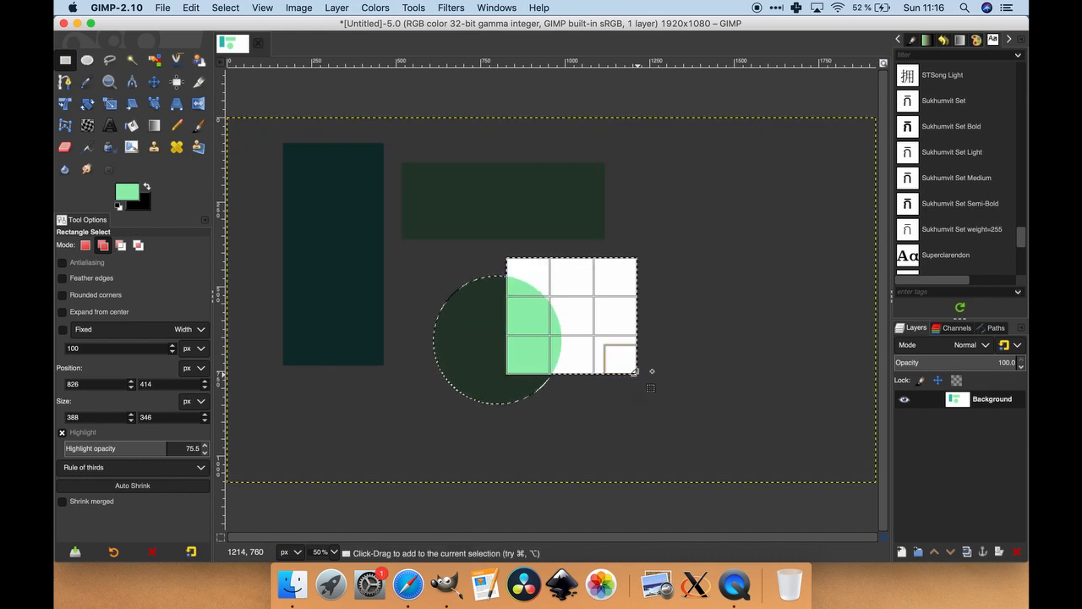
left_click(738, 422)
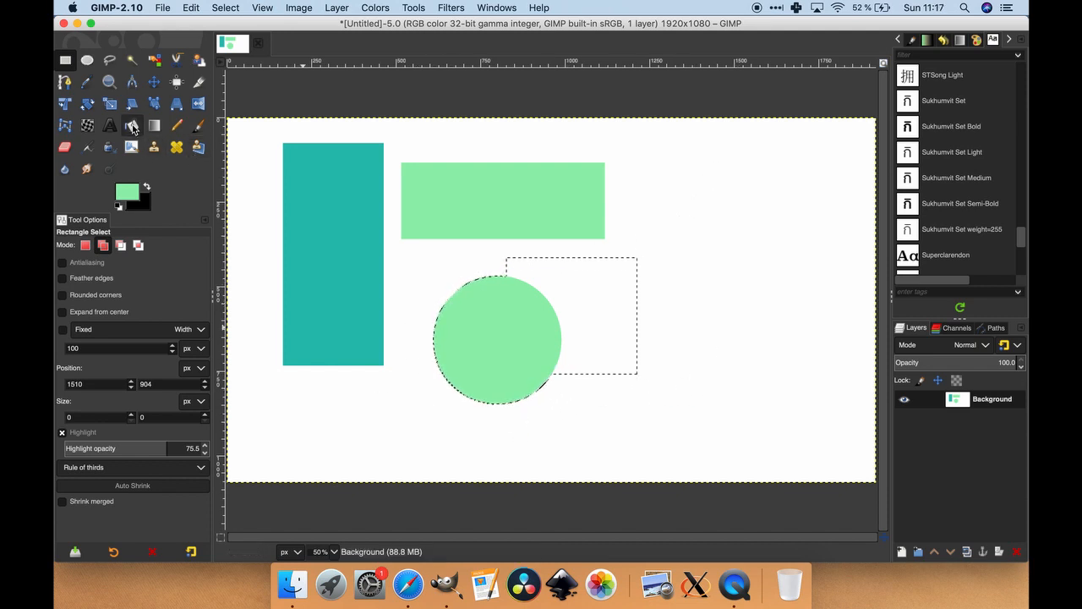
- Set the foreground color to light blue and bucket-fill the combined circle-and-rectangle selection
left_click(133, 127)
left_click(129, 190)
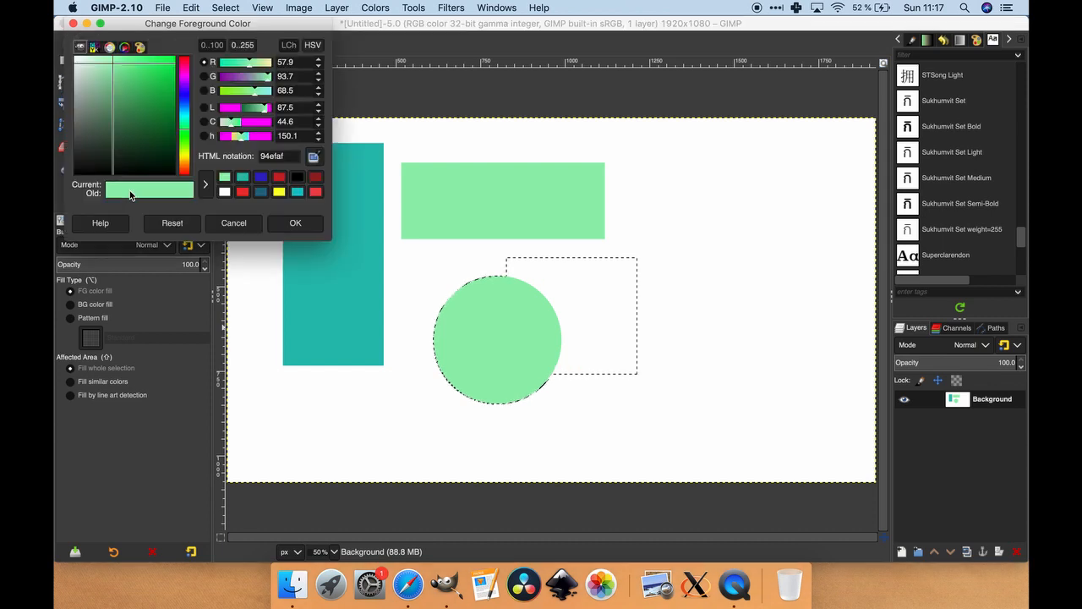
left_click(184, 102)
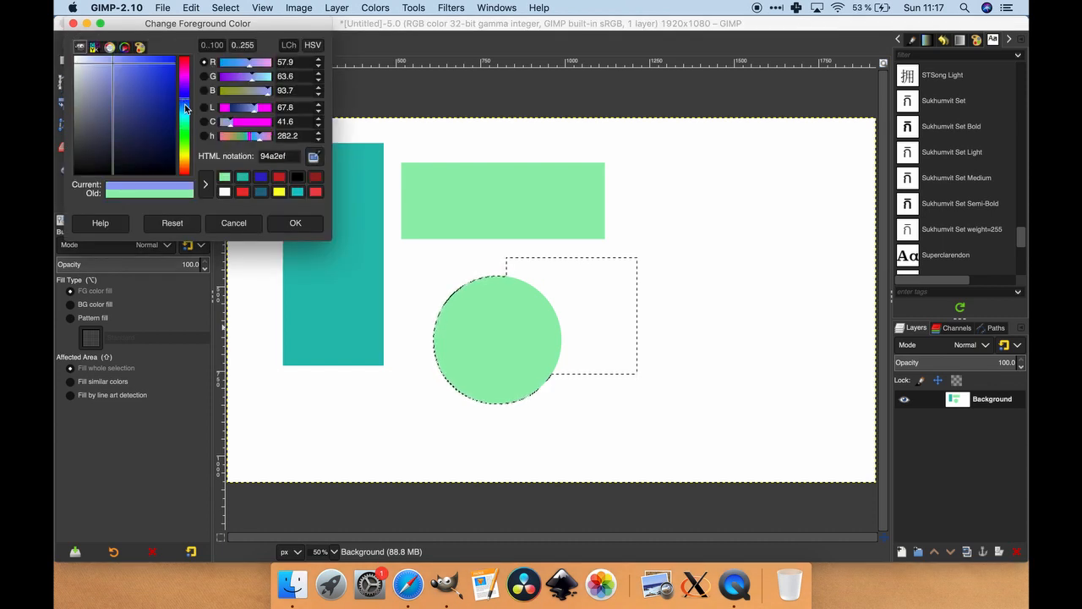
left_click(292, 223)
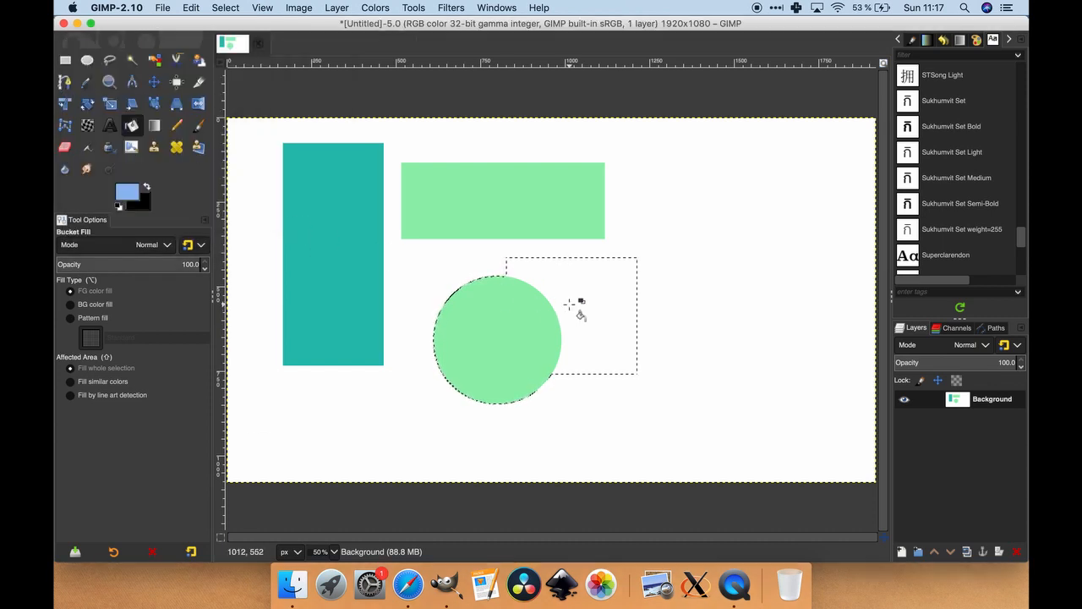
- Subtract a rectangle of about 230 × 418 px from the lower middle of the combined selection
key("r")
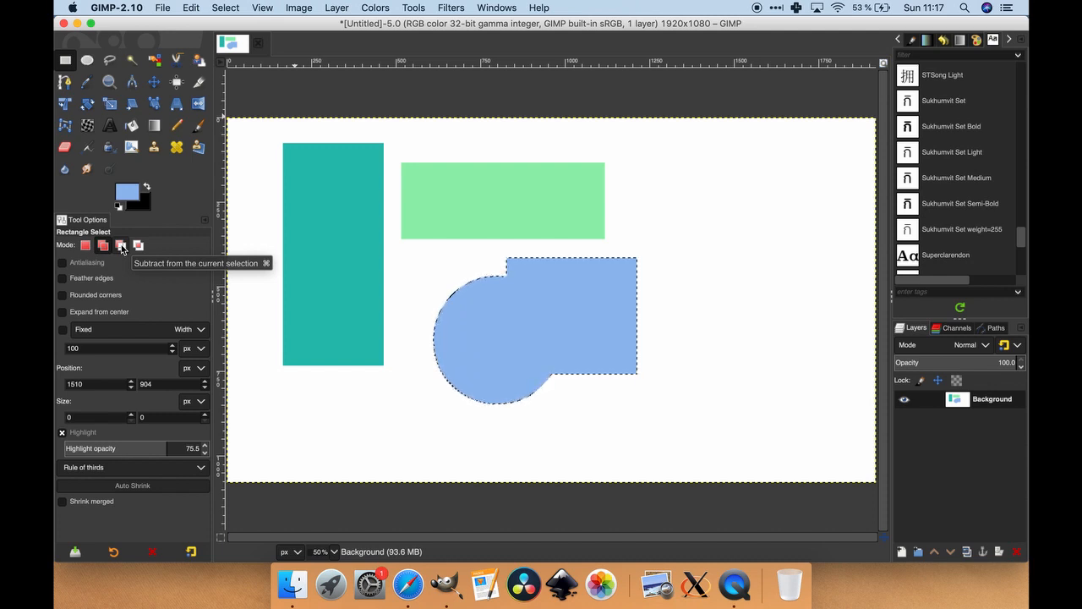
left_click(121, 245)
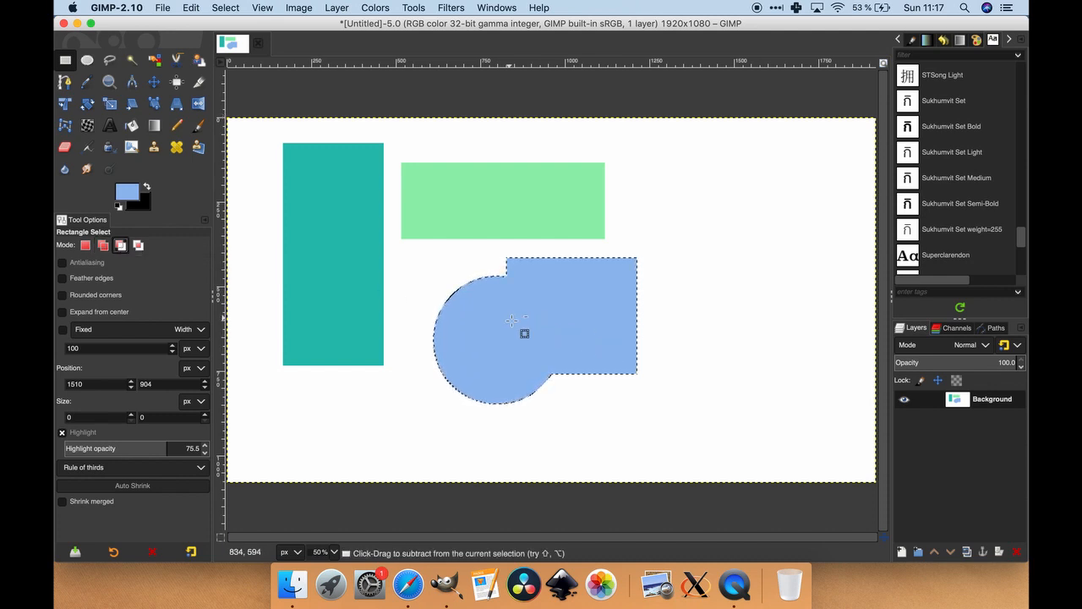
left_click_drag(523, 327, 602, 467)
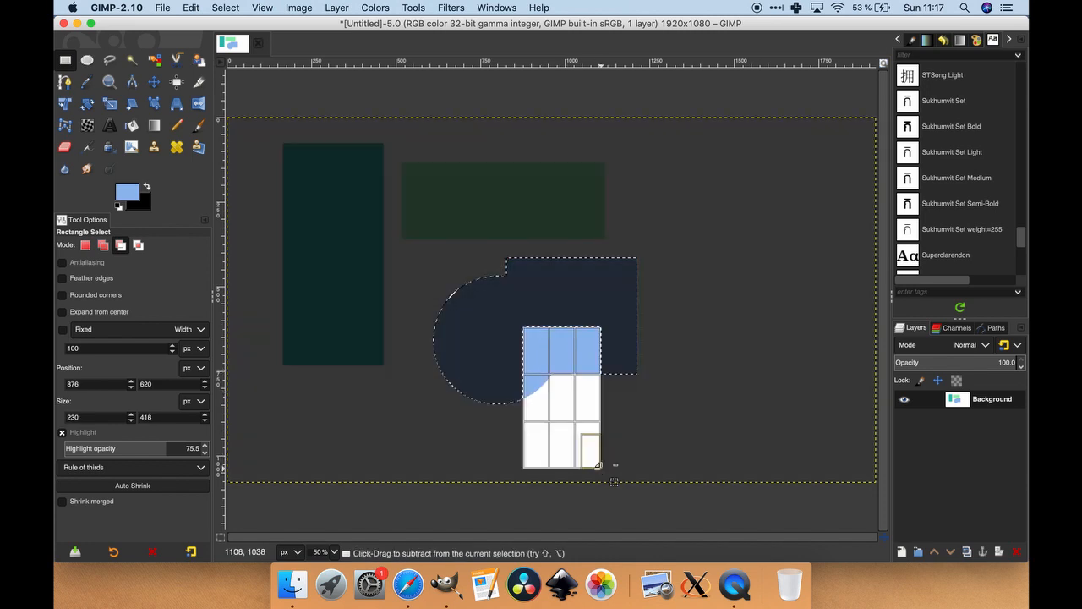
left_click(719, 392)
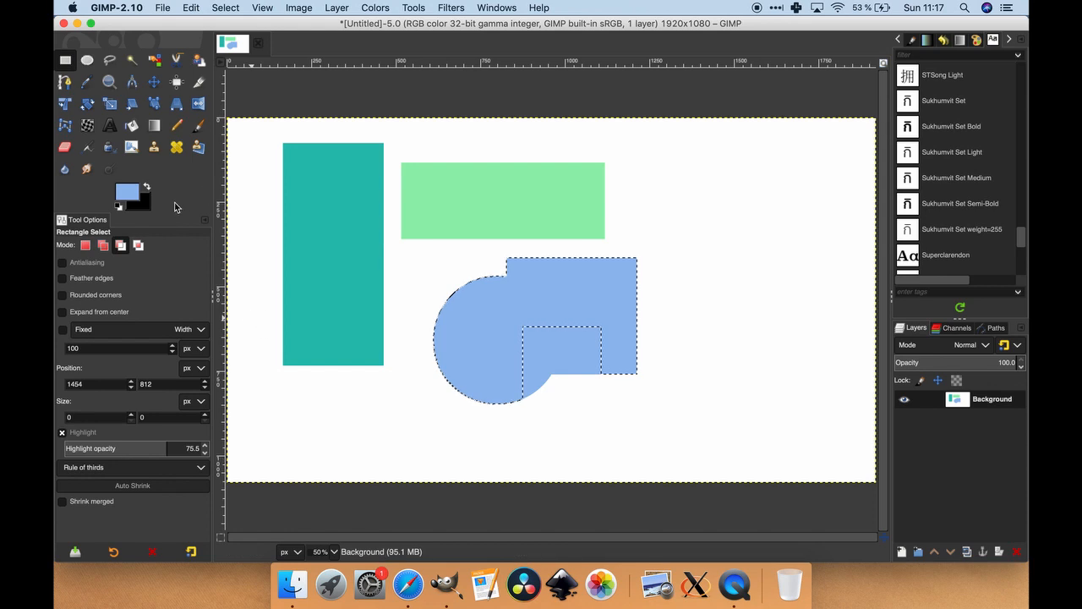
- Set the foreground color to pale blue aae3f6 and bucket-fill the reduced selection
left_click(131, 201)
left_click(172, 87)
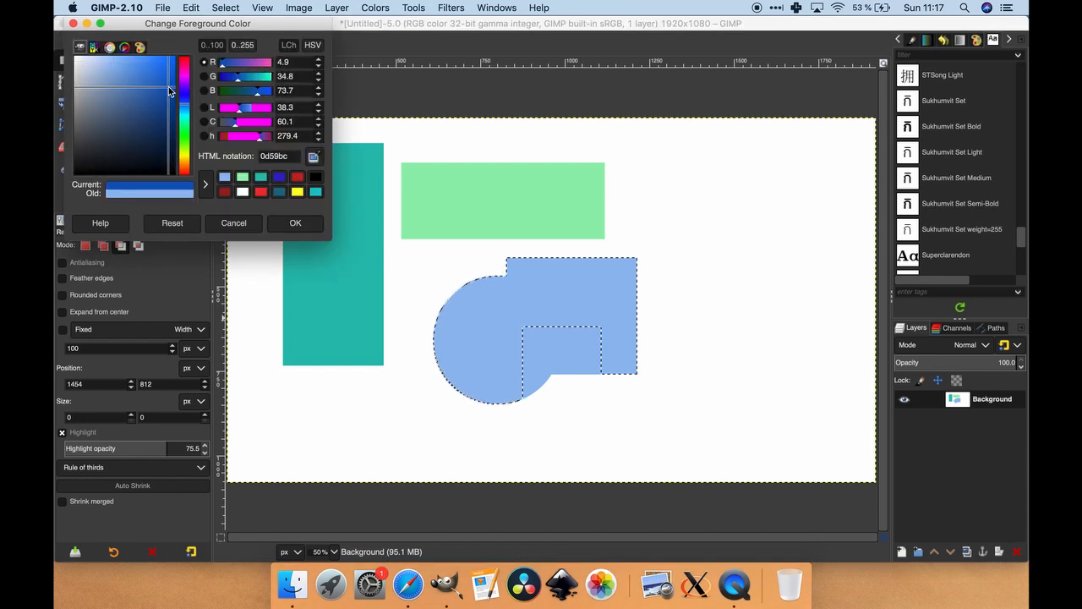
left_click(188, 114)
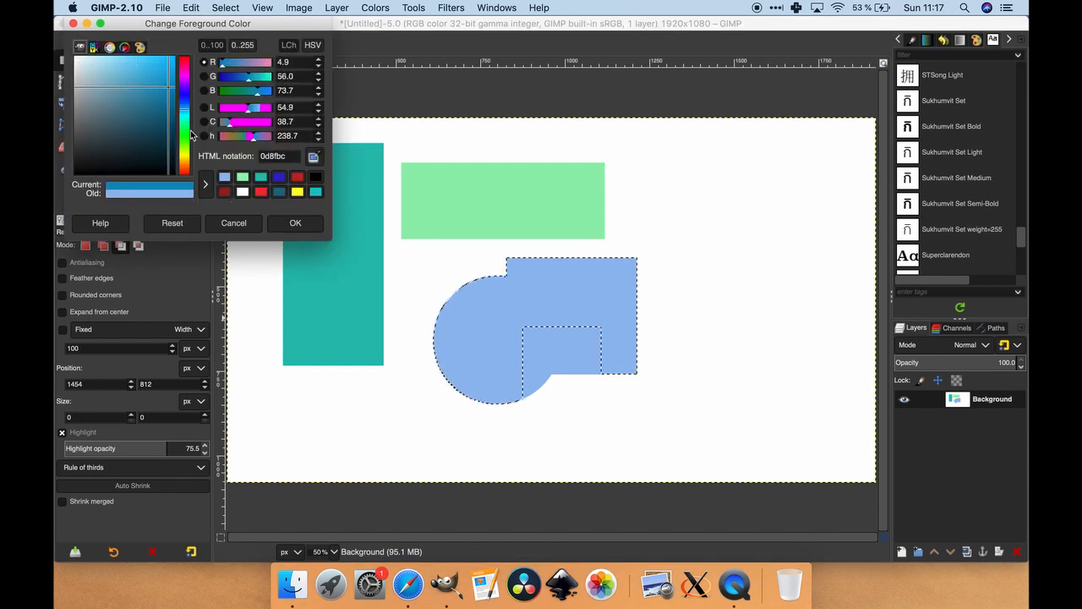
left_click(137, 93)
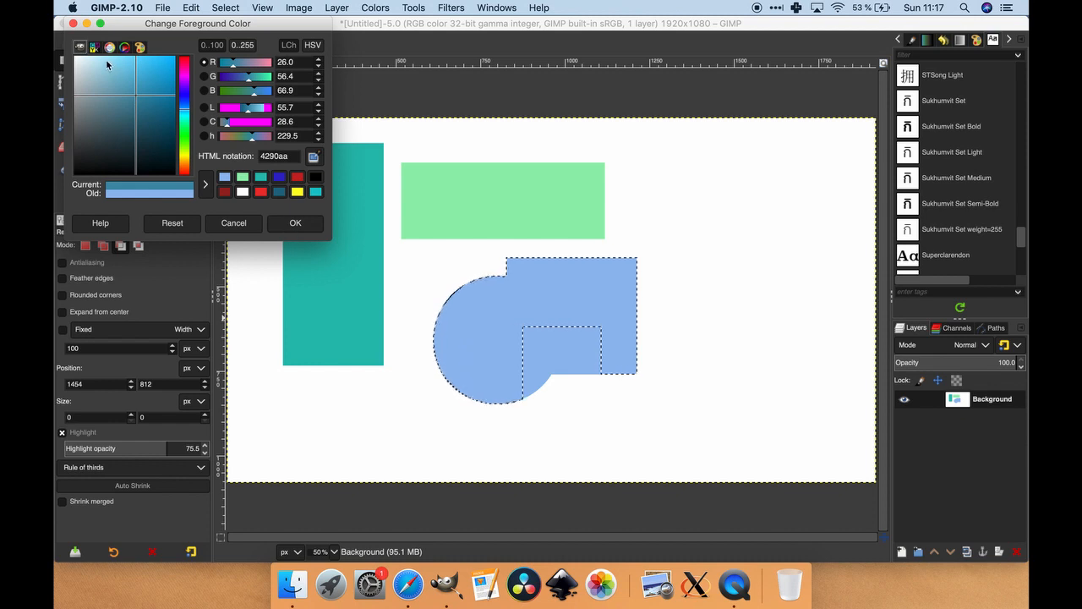
left_click(106, 59)
left_click(295, 223)
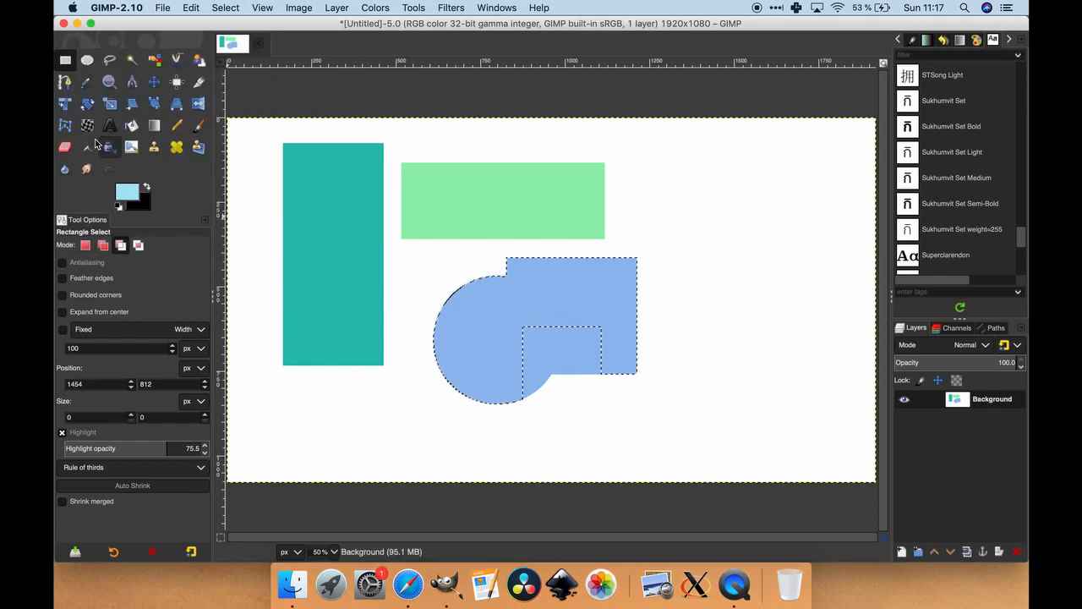
left_click(131, 125)
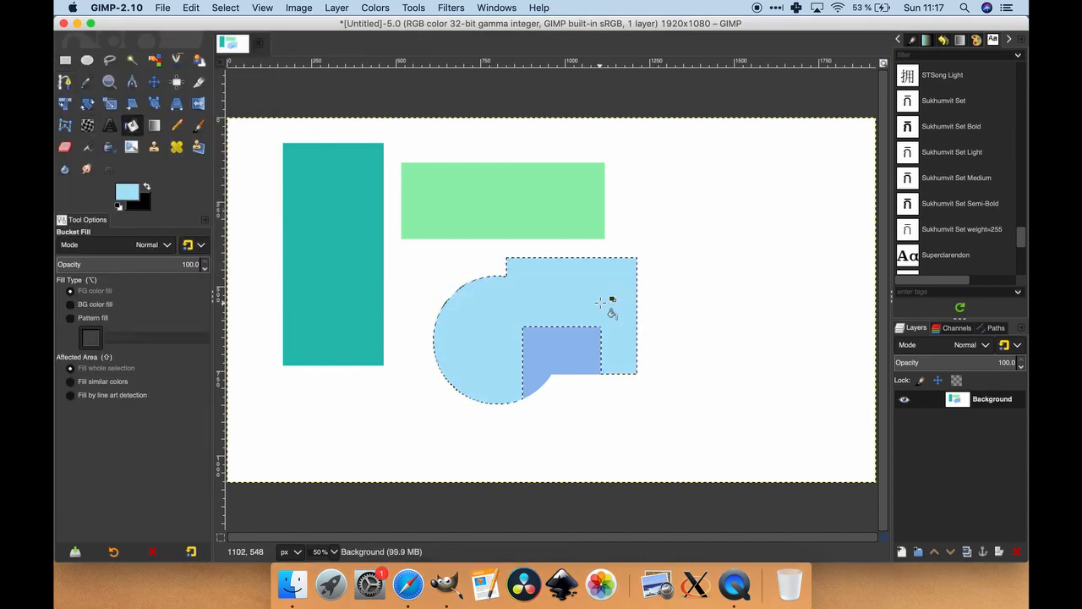
- Clear the current selection and select a new rectangle of about 278 × 478 px in the empty area right of the shapes
key("r")
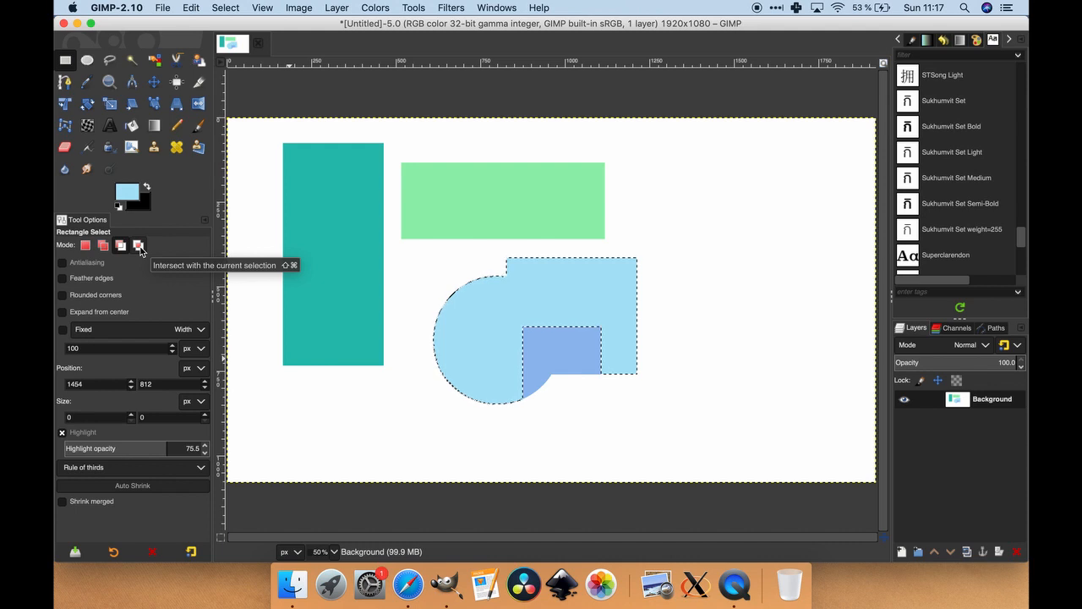
left_click(659, 435)
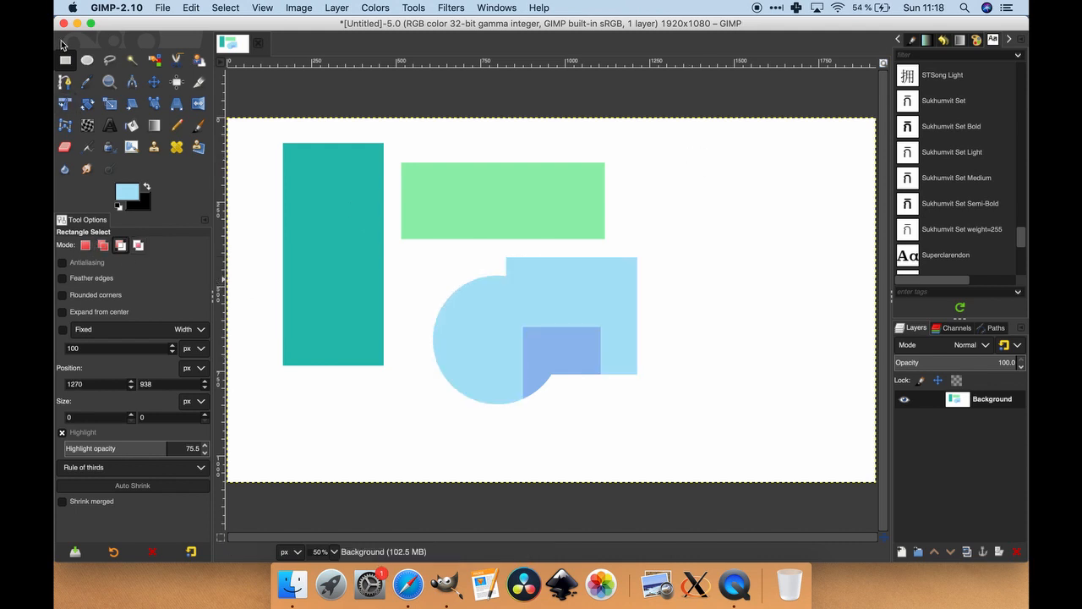
left_click(86, 247)
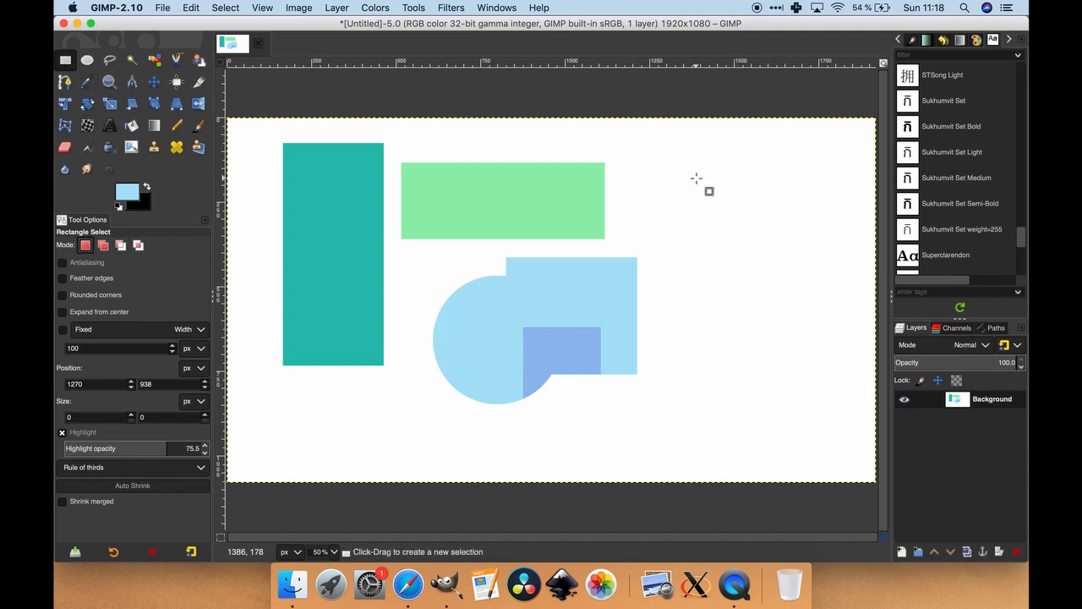
left_click_drag(695, 176, 789, 338)
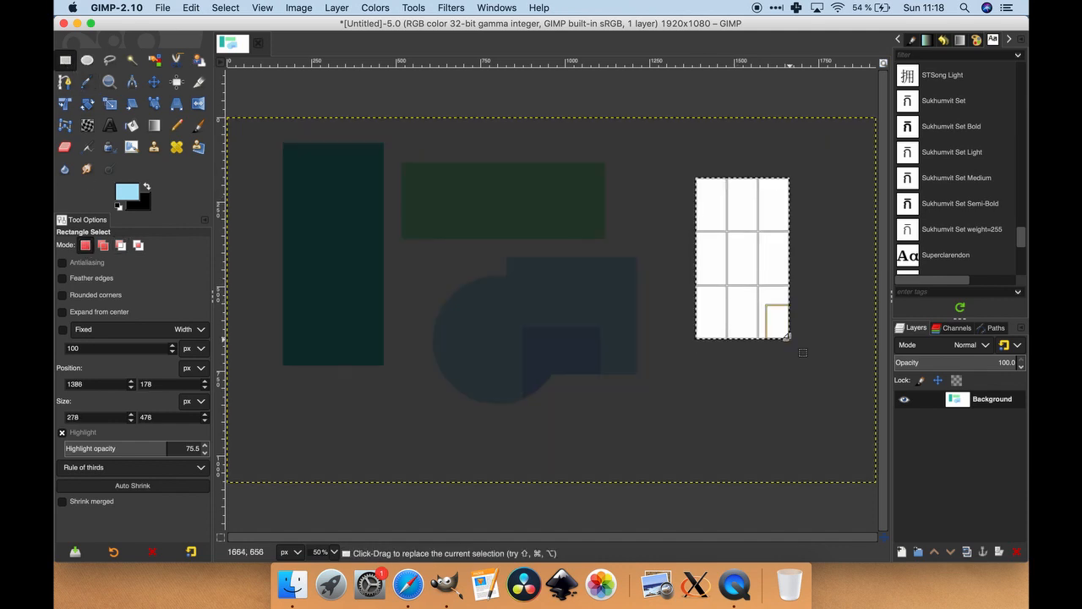
- Intersect the selection with a wide rectangle of about 700 × 244 px across its middle and bucket-fill the result with the current foreground color
left_click(138, 246)
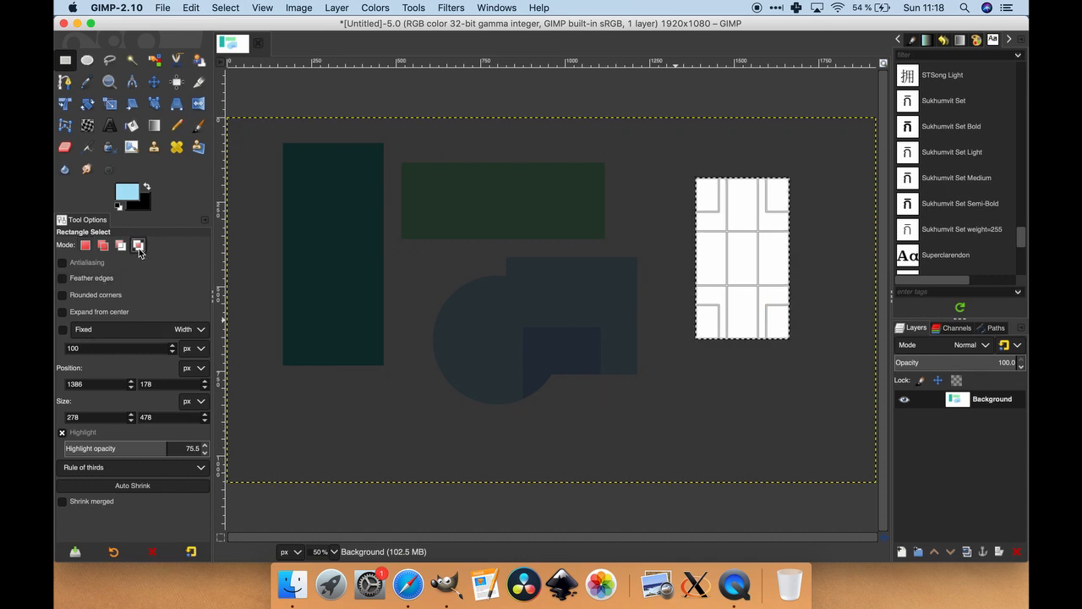
left_click_drag(622, 225, 854, 306)
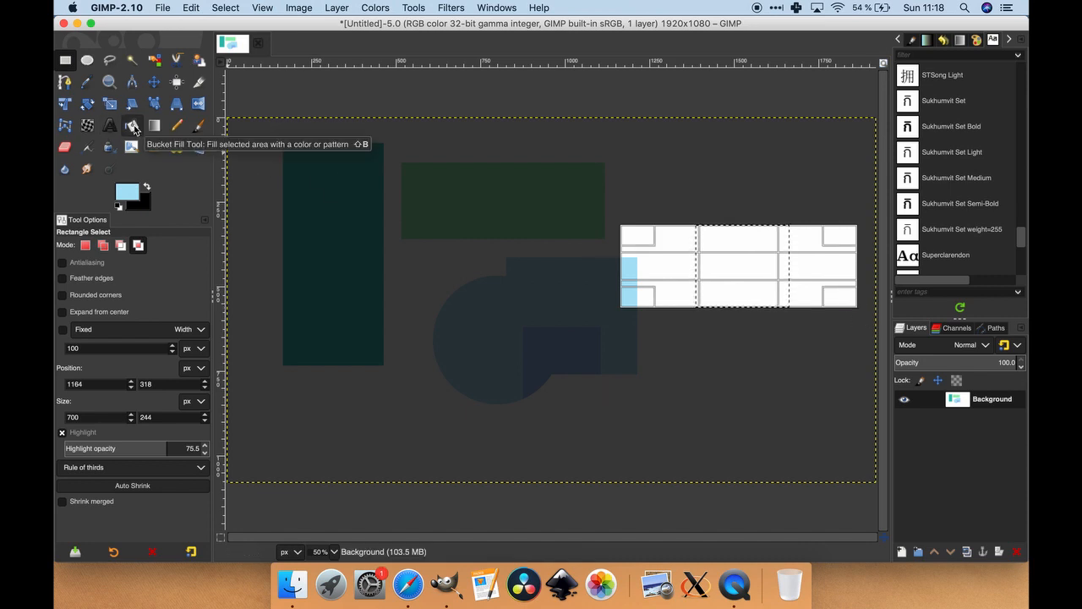
left_click(133, 127)
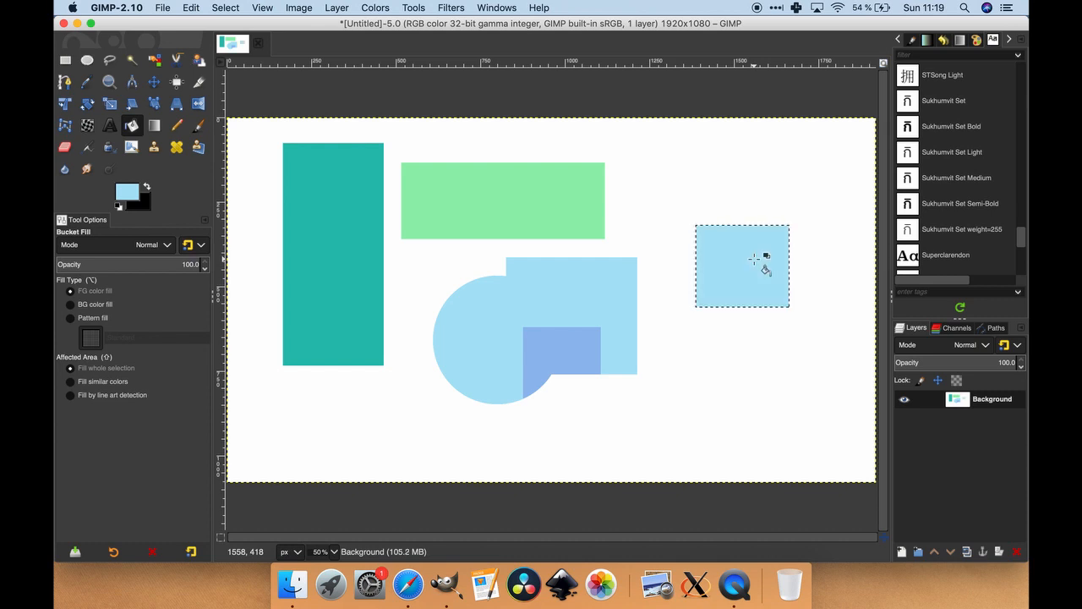
- Add a circle about 260 px in diameter, overlapping the upper part of the small pale blue rectangle, to the current selection
key("e")
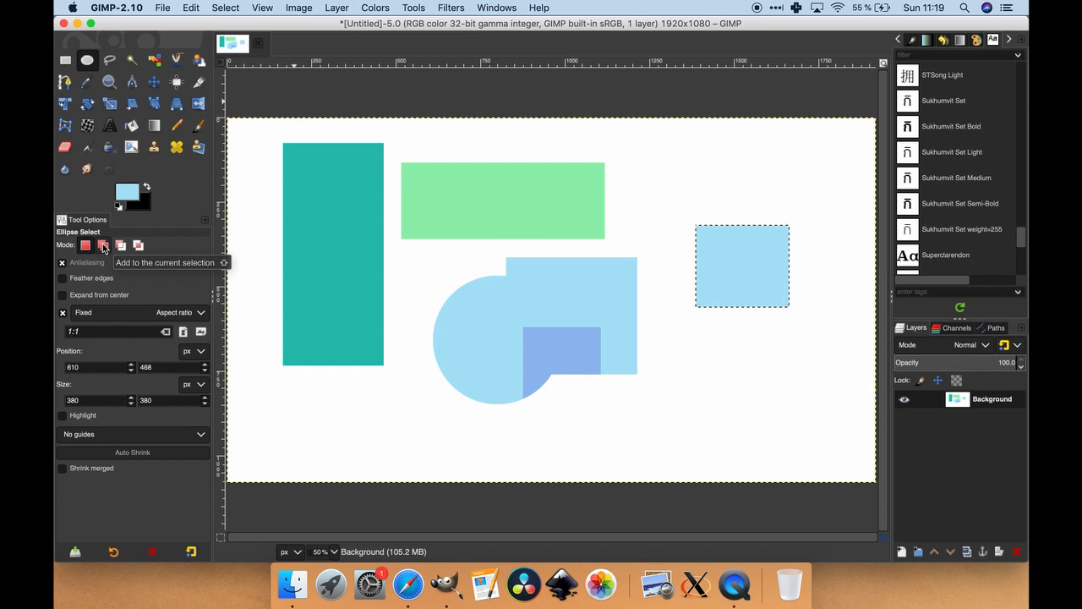
left_click(104, 245)
left_click_drag(688, 181, 739, 268)
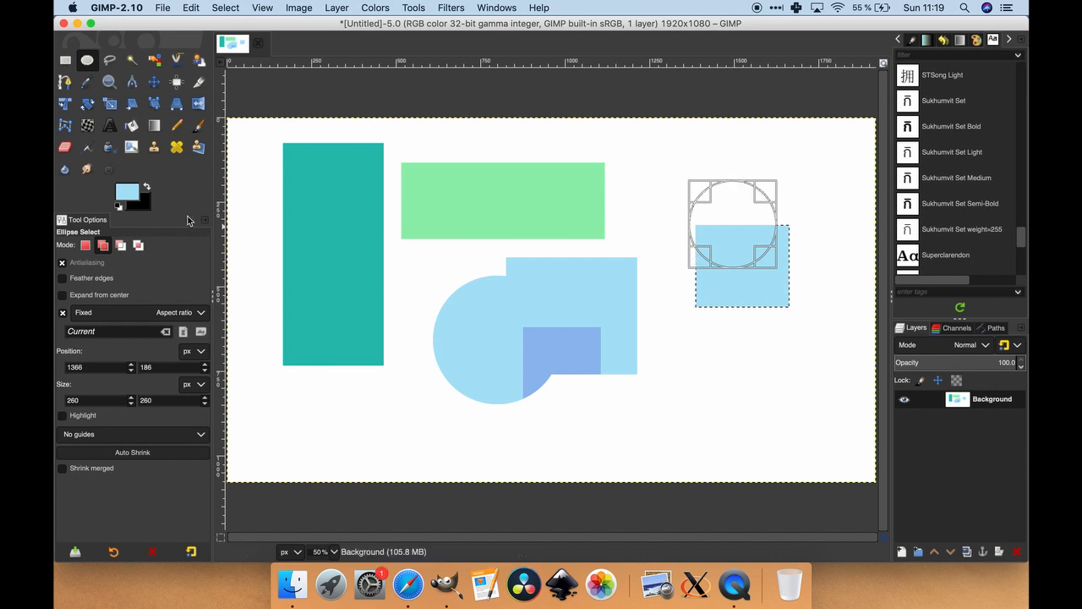
- Set the foreground color to mint green aaf6db and bucket-fill the combined rectangle-and-circle selection
left_click(131, 197)
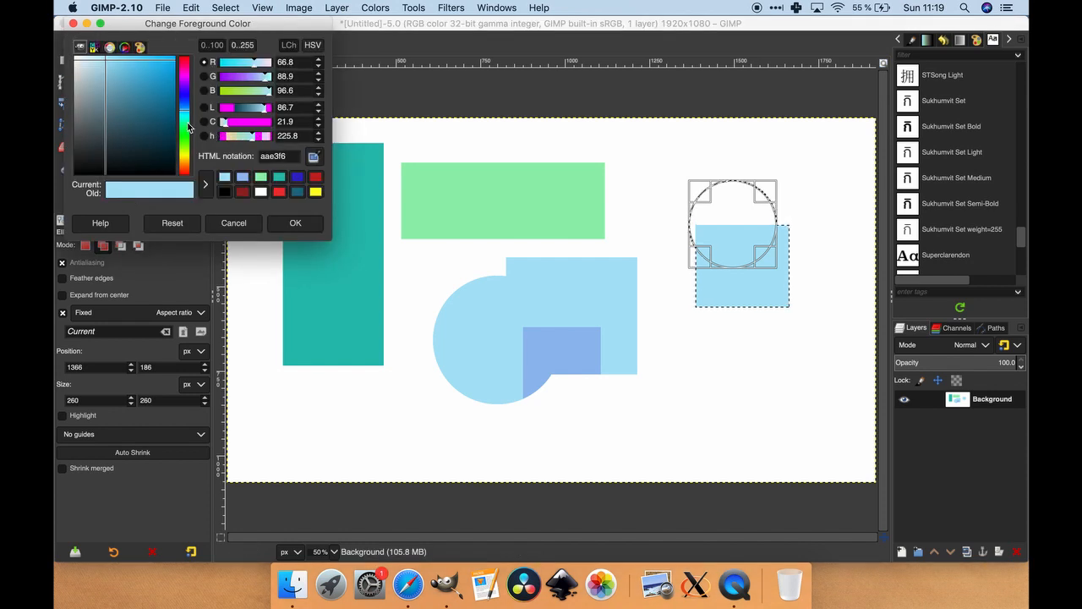
left_click(185, 122)
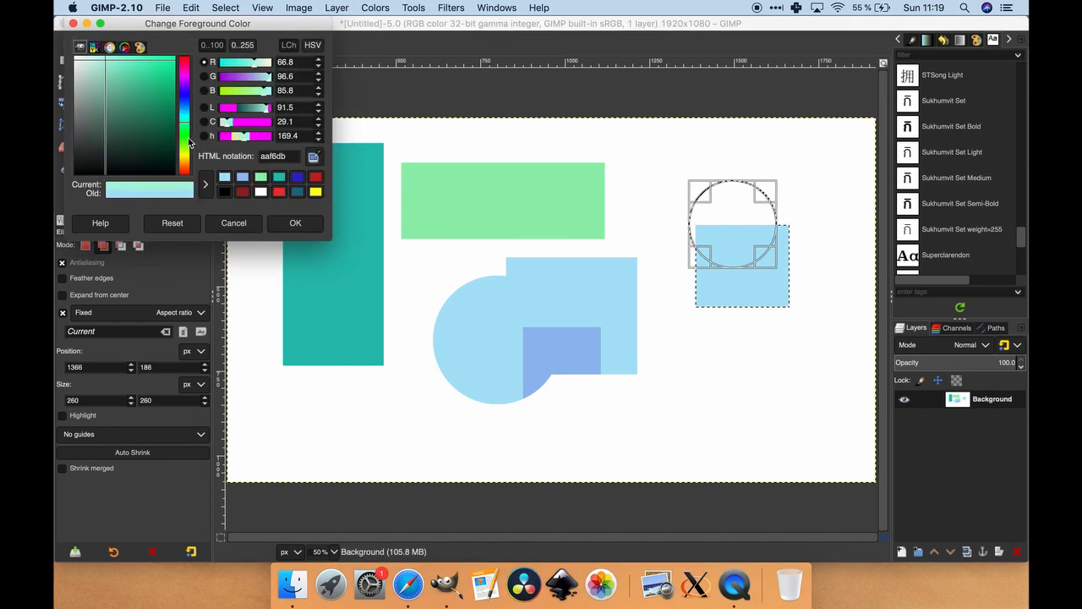
left_click(295, 223)
left_click(131, 125)
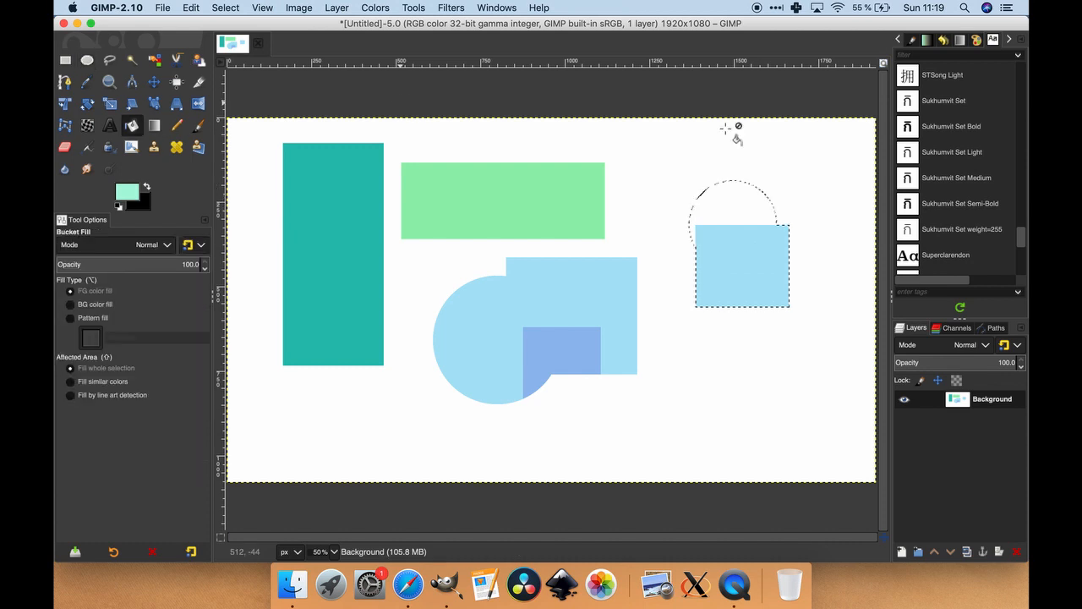
left_click(753, 221)
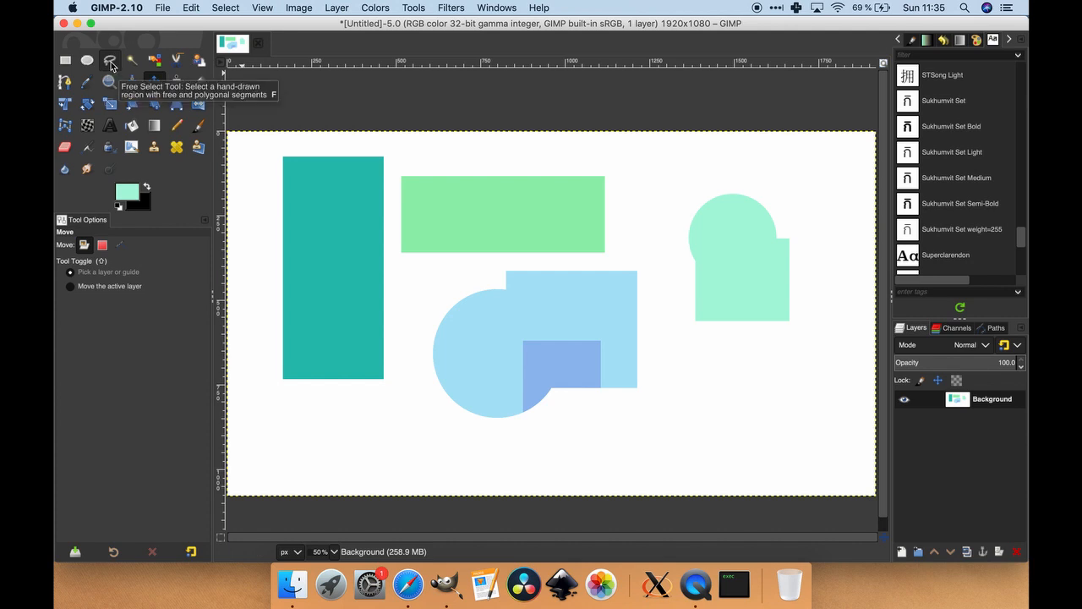
- Open the photo P1150777.JPG from the nourriture folder as a separate image and keep it as the active image
left_click(162, 8)
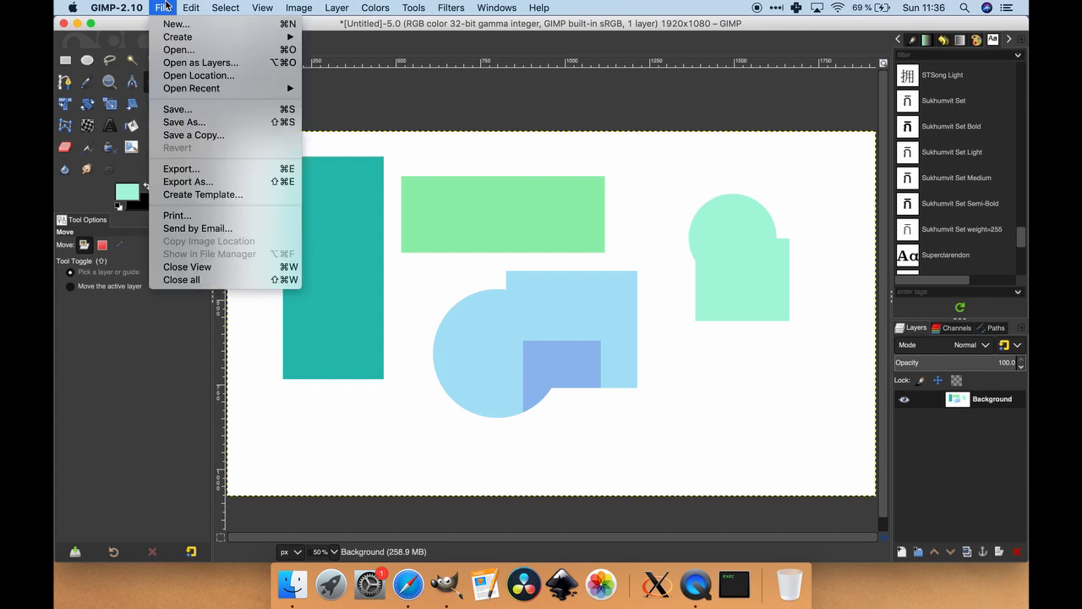
left_click(178, 50)
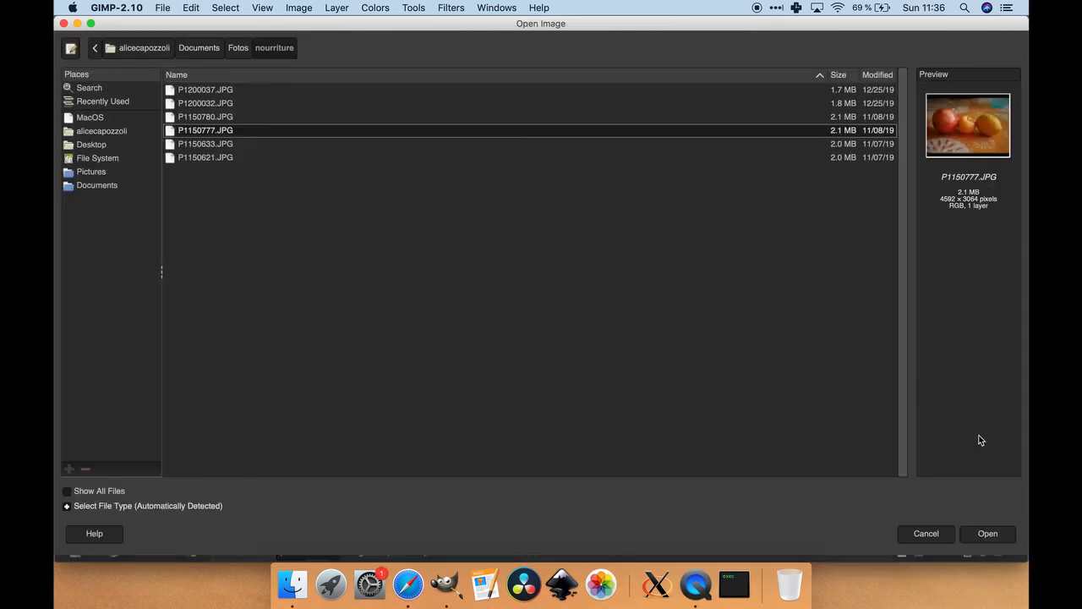
left_click(994, 539)
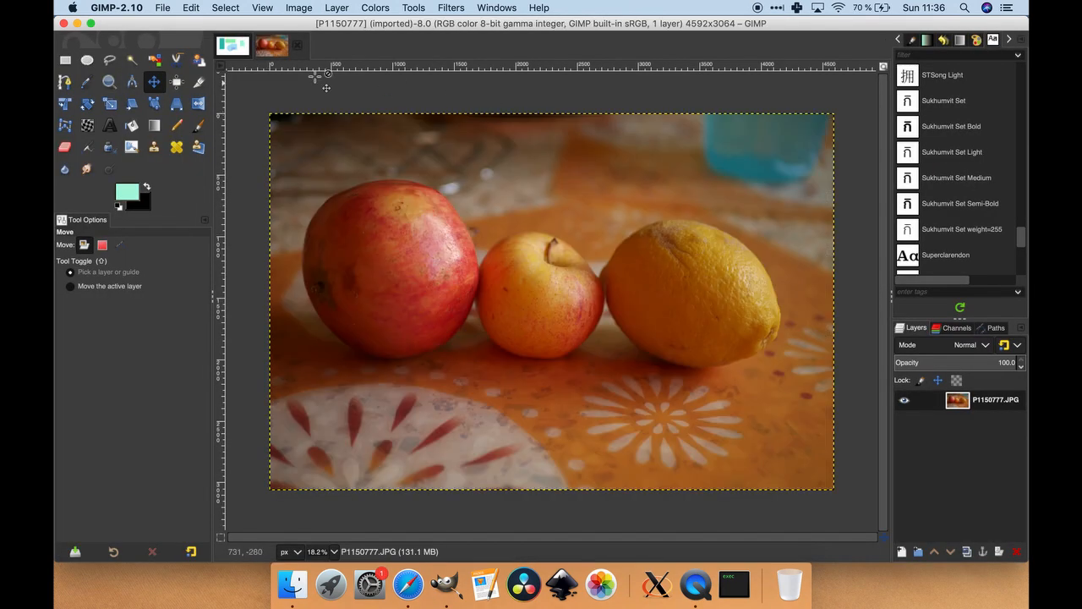
left_click(235, 47)
left_click(286, 47)
- Enclose the three fruits in a closed polygonal Free Select outline and copy the selected area
left_click(111, 62)
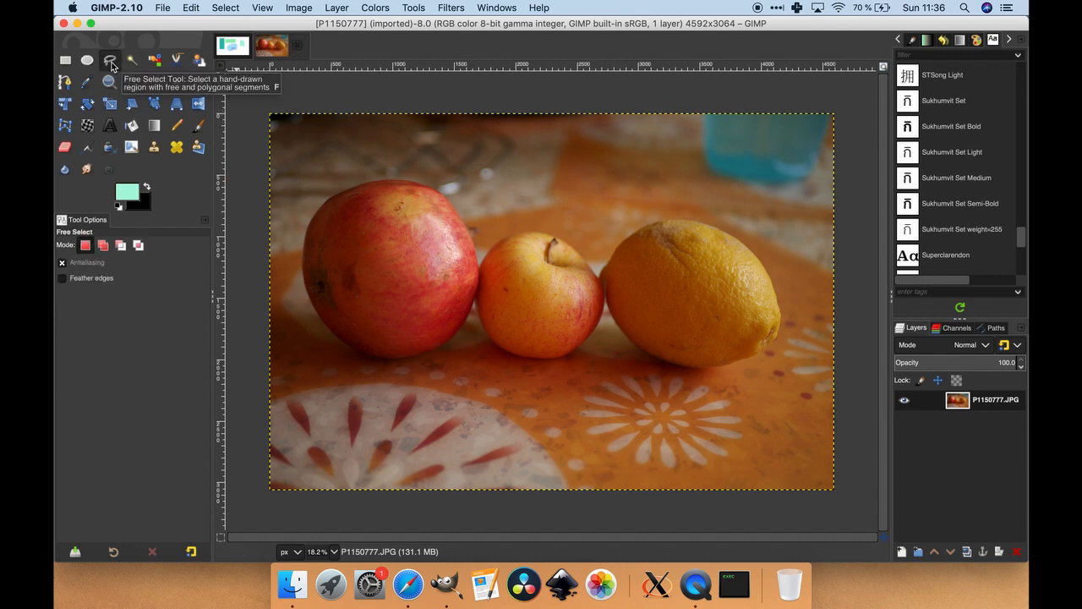
left_click(319, 175)
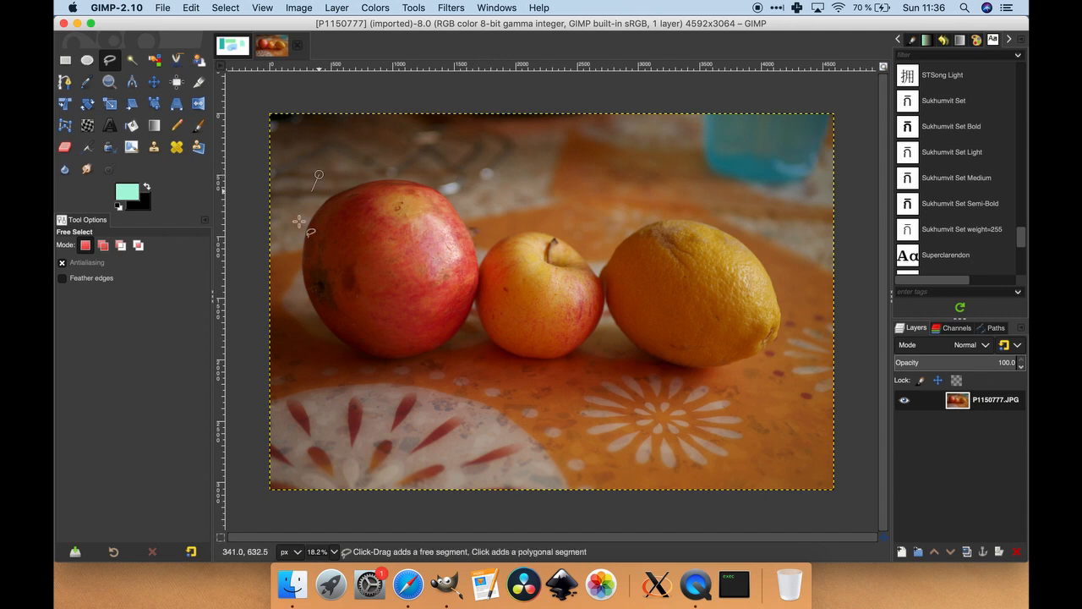
left_click(287, 259)
left_click(343, 399)
left_click(551, 415)
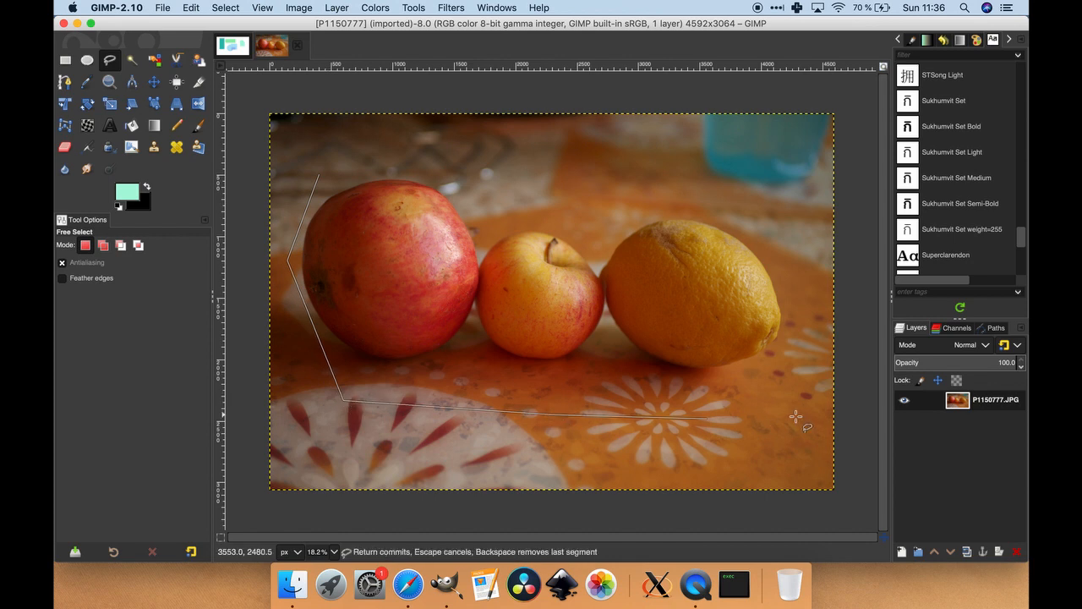
left_click(797, 413)
left_click(816, 288)
left_click(744, 208)
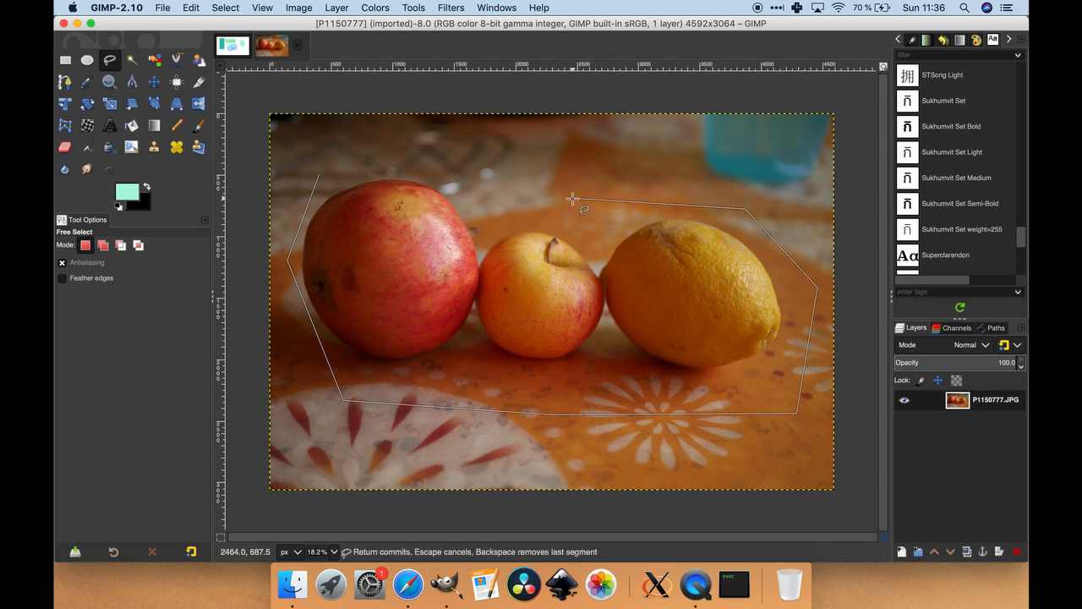
left_click(573, 199)
left_click(412, 161)
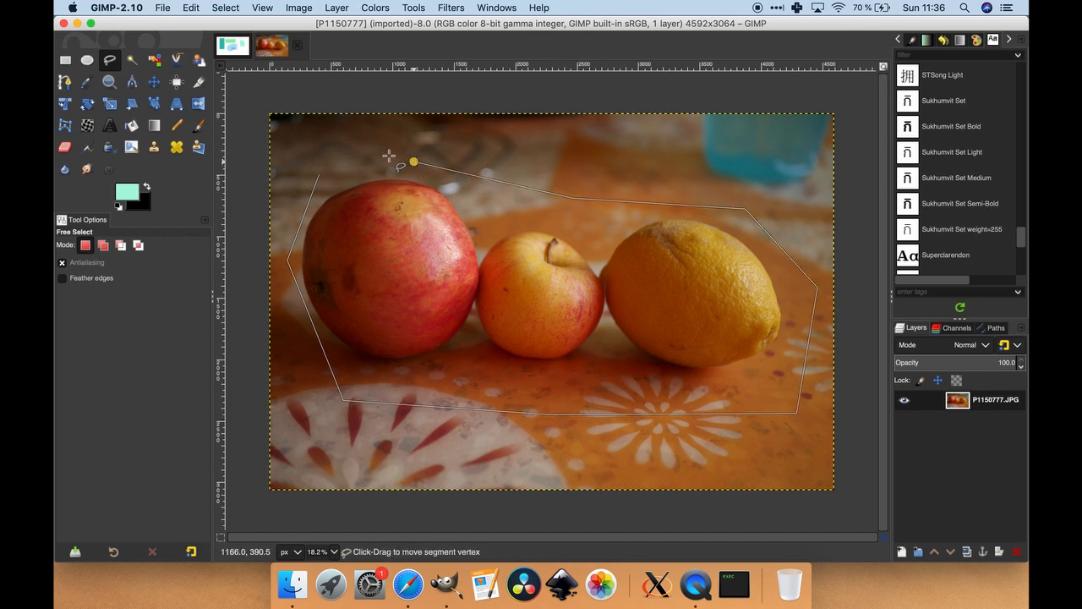
left_click(319, 175)
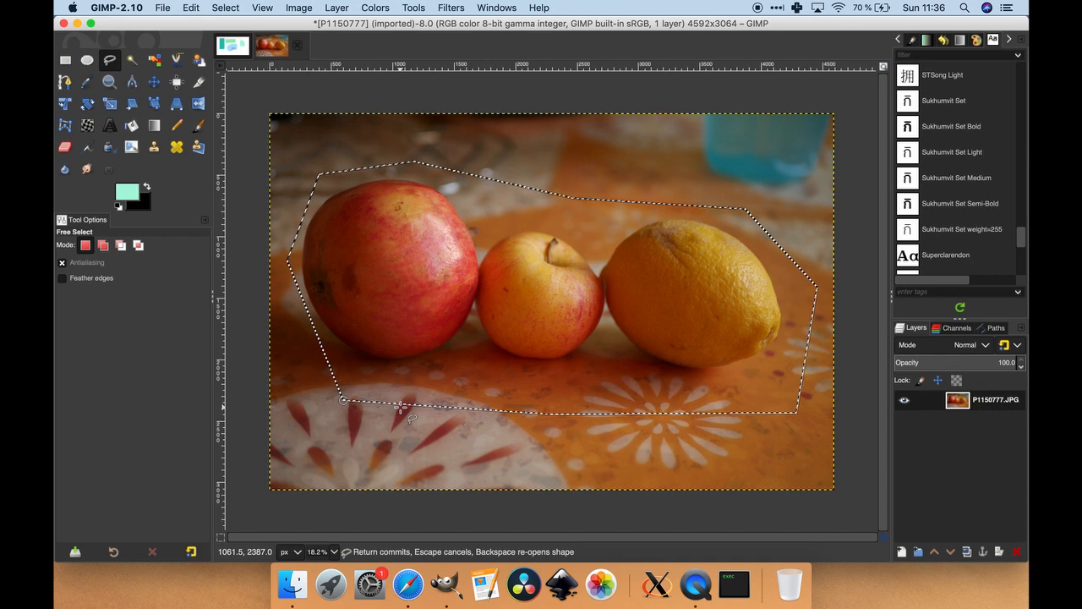
key("super+c")
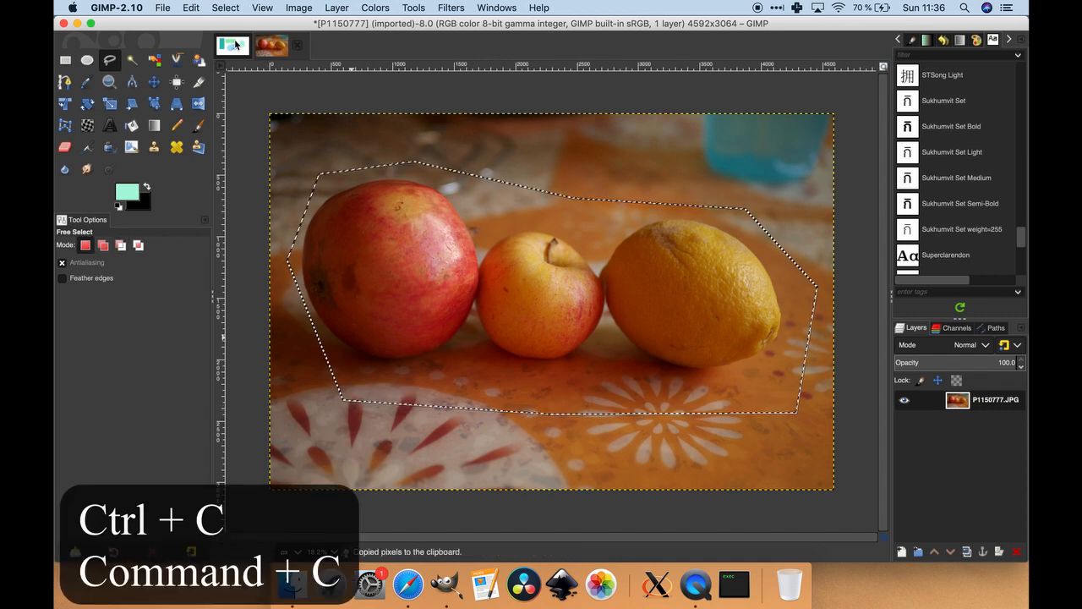
- Paste the copied fruit cutout into the untitled shapes image and turn the floating selection into a new layer
left_click(235, 45)
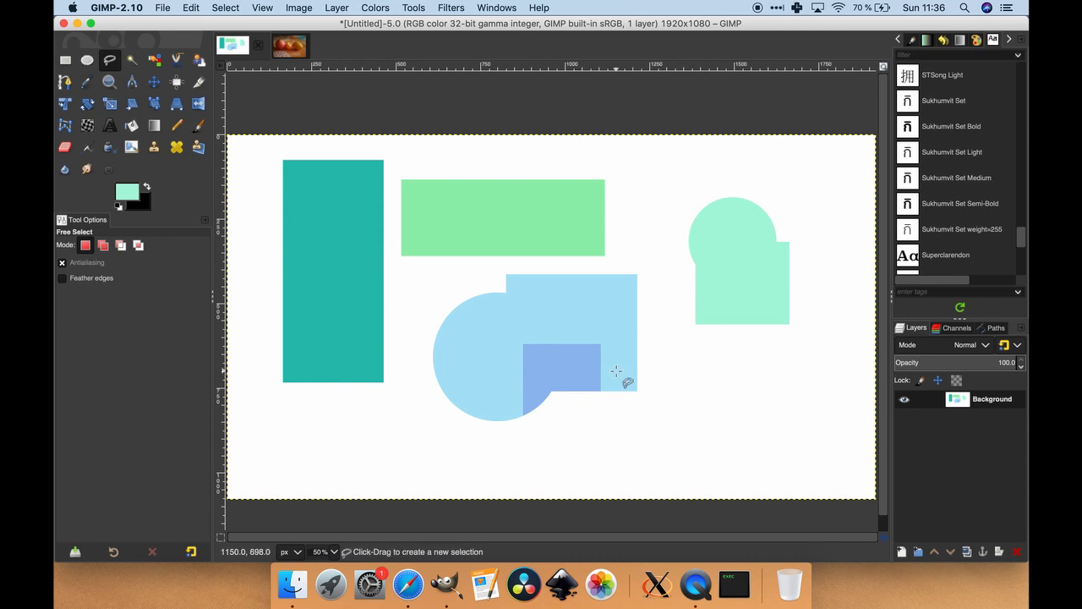
key("super+v")
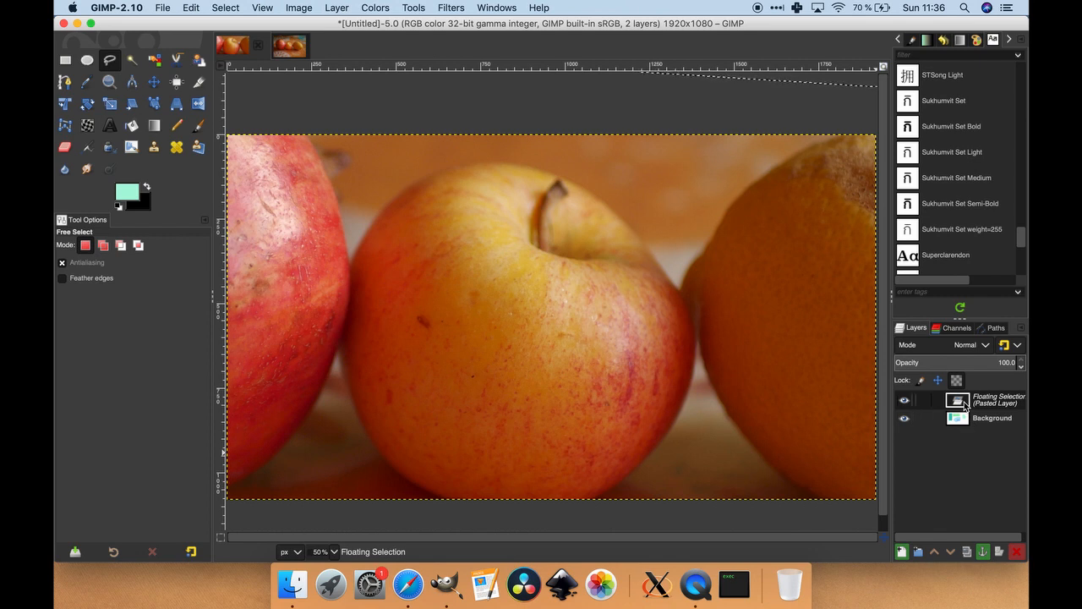
left_click(902, 552)
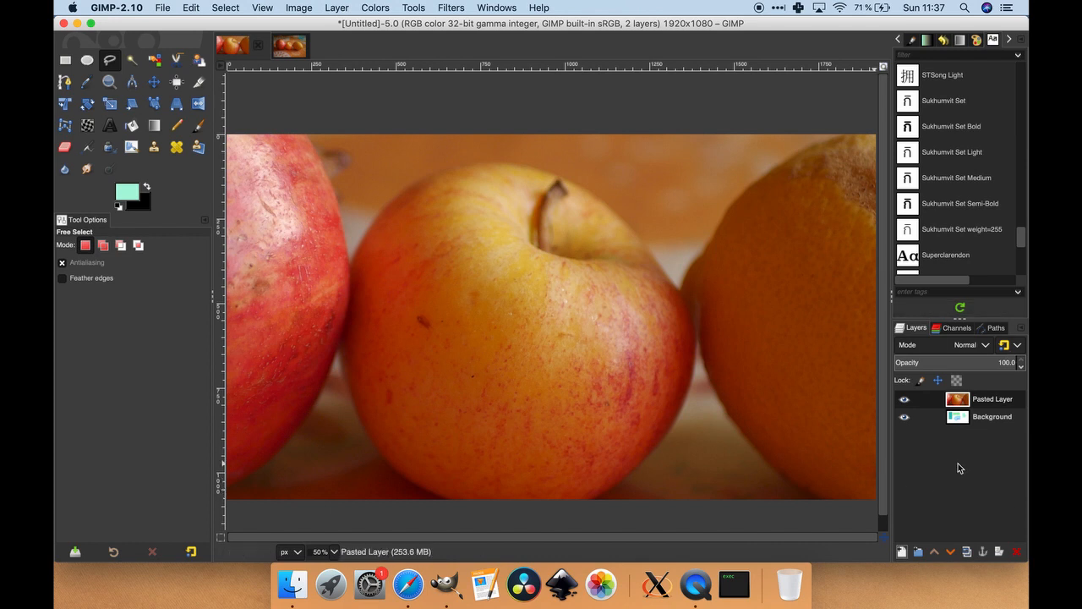
- Make the pasted fruit layer active, and hide and show it to view the shapes on the layer beneath
left_click(961, 420)
left_click(964, 399)
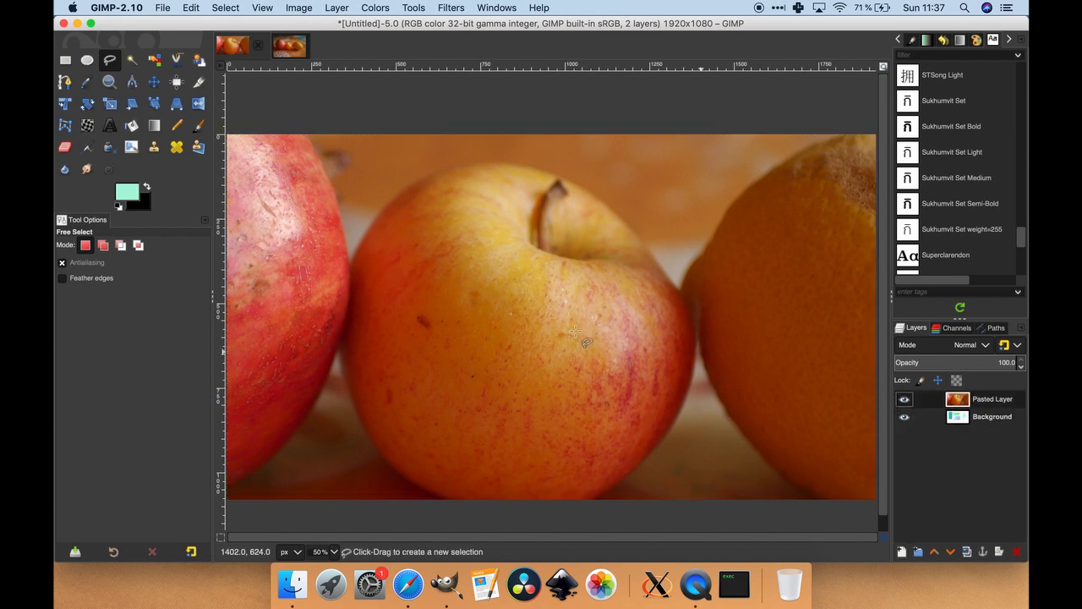
left_click(904, 400)
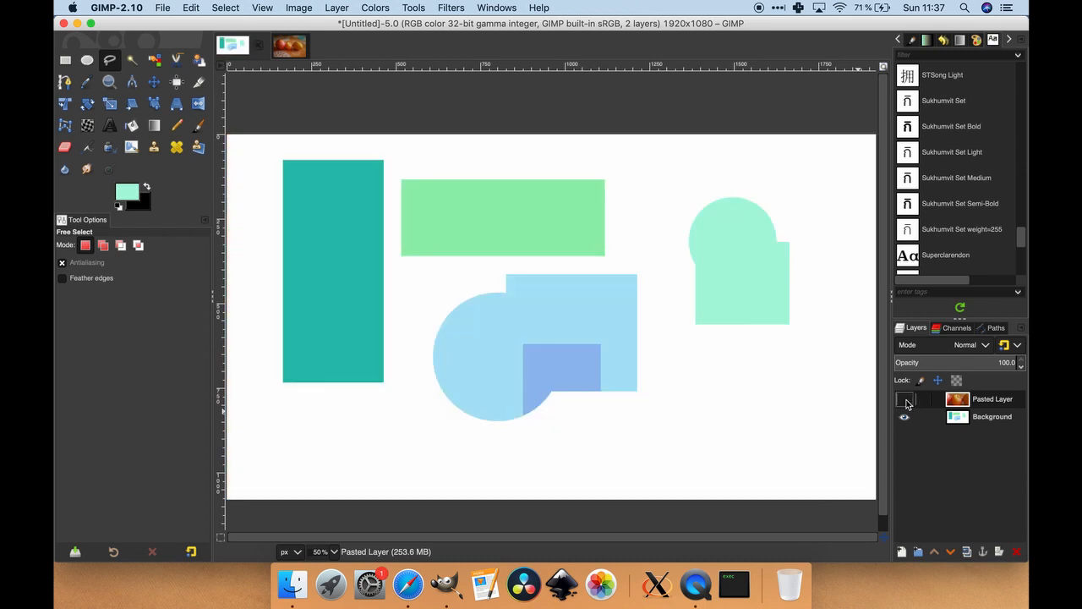
left_click(905, 400)
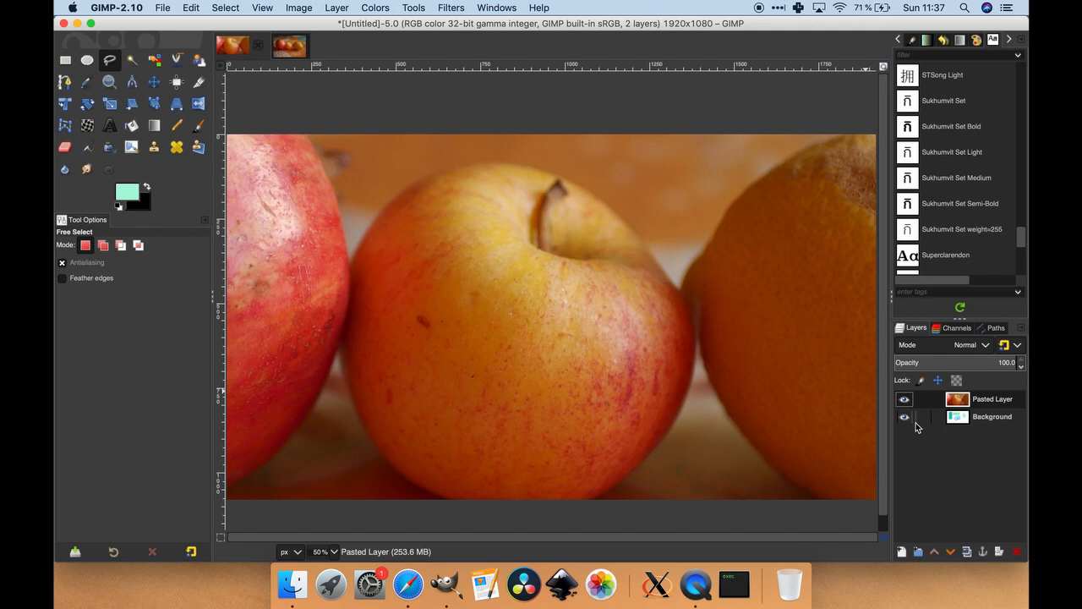
- Scale the pasted fruit layer down to 2273 × 1085 px, placed over the lower-right part of the canvas
left_click(111, 105)
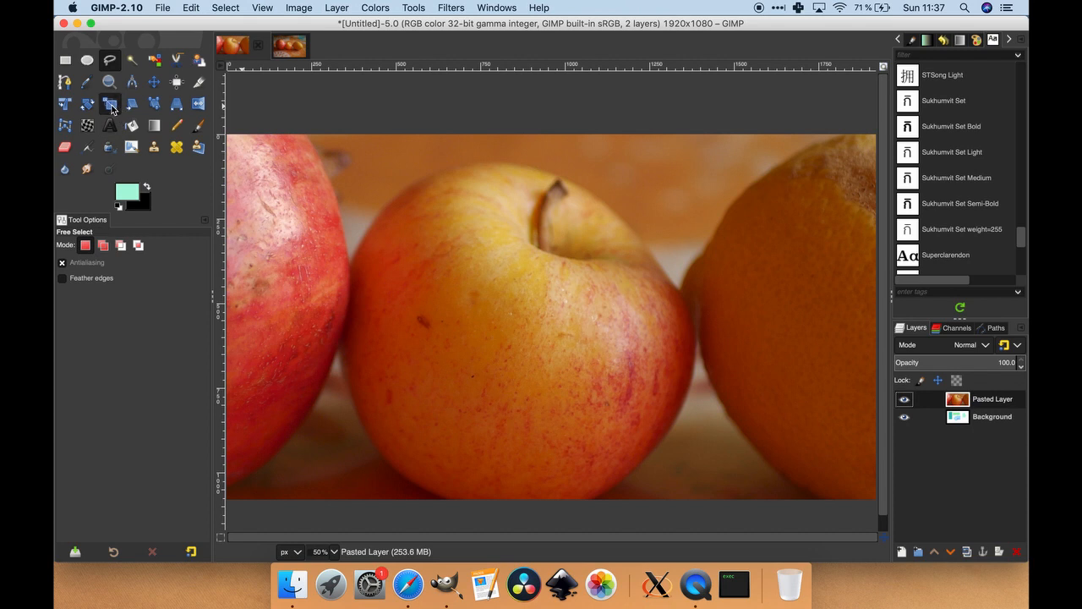
left_click(528, 223)
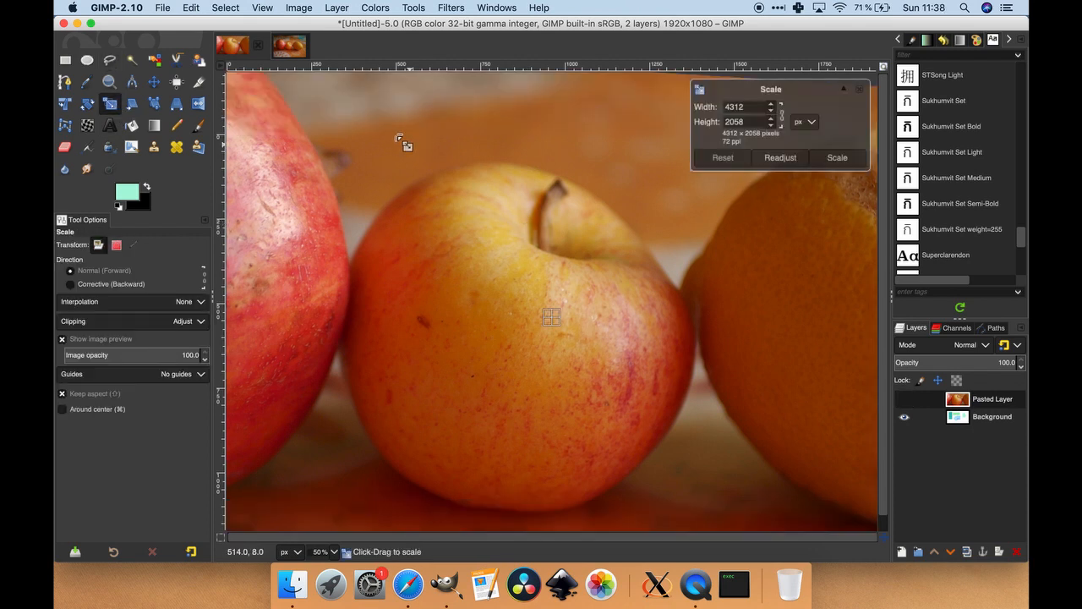
left_click_drag(406, 147, 988, 523)
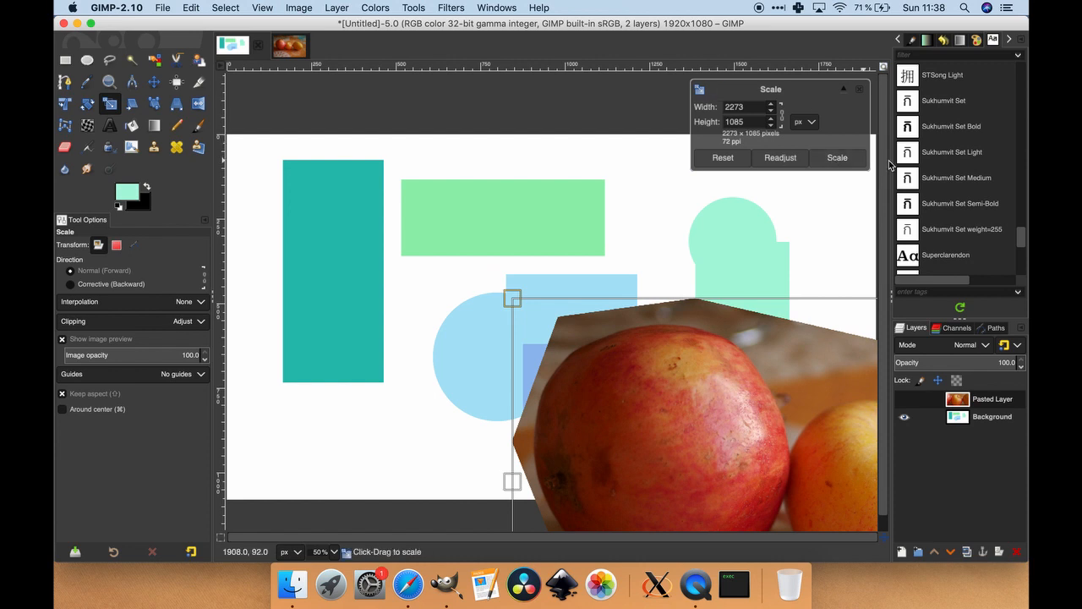
left_click(838, 158)
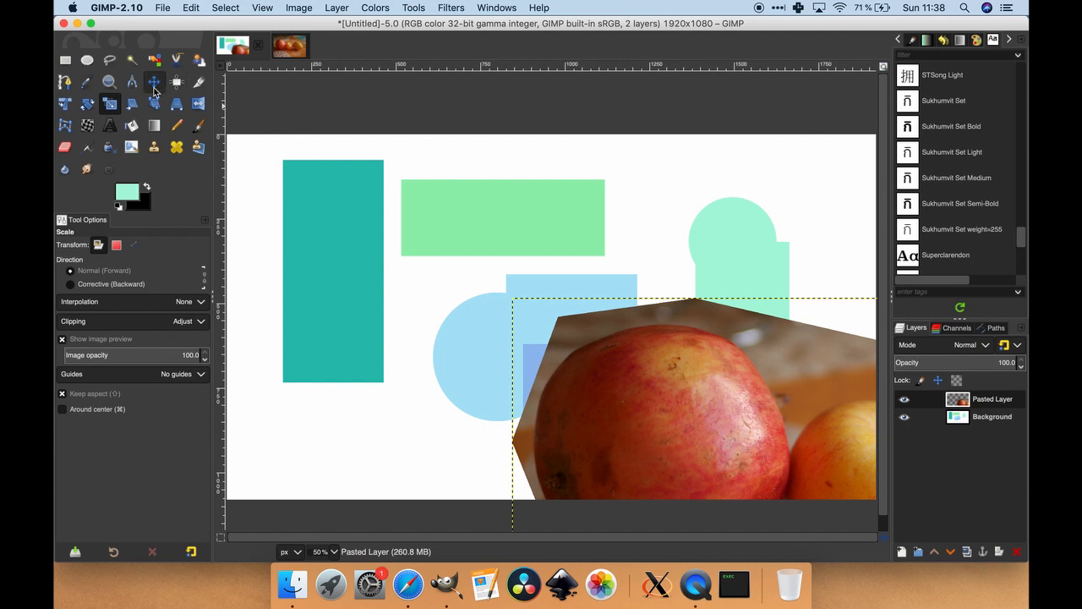
- Move the pasted fruit layer up and left until all three fruits lie across the canvas
left_click(155, 84)
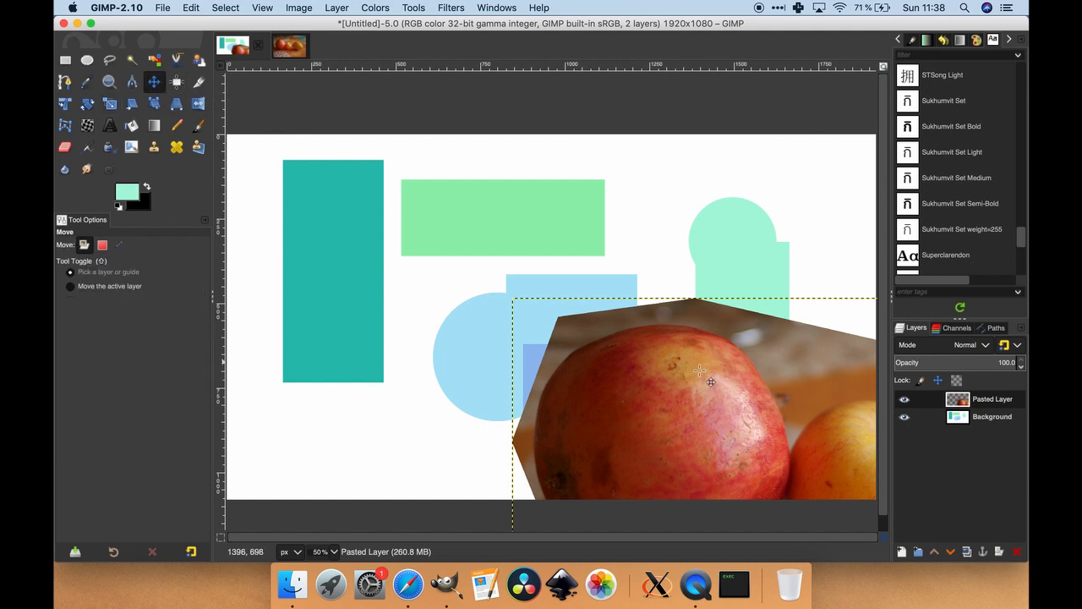
left_click(751, 393)
left_click_drag(752, 394, 421, 229)
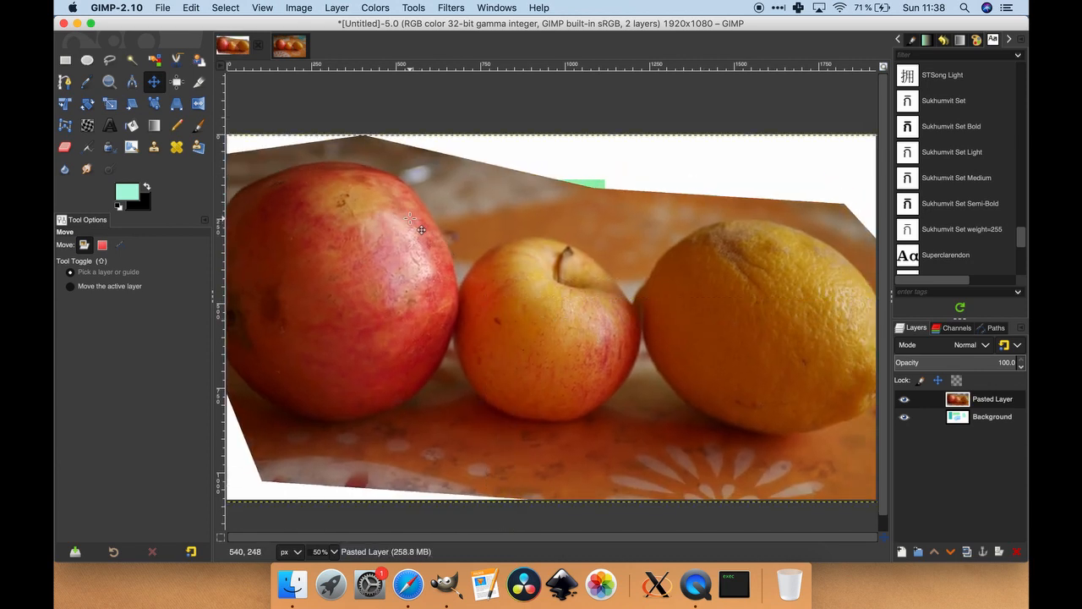
- Scale the pasted fruit layer to 500 px wide and move it into the lower-right area of the canvas
left_click(111, 111)
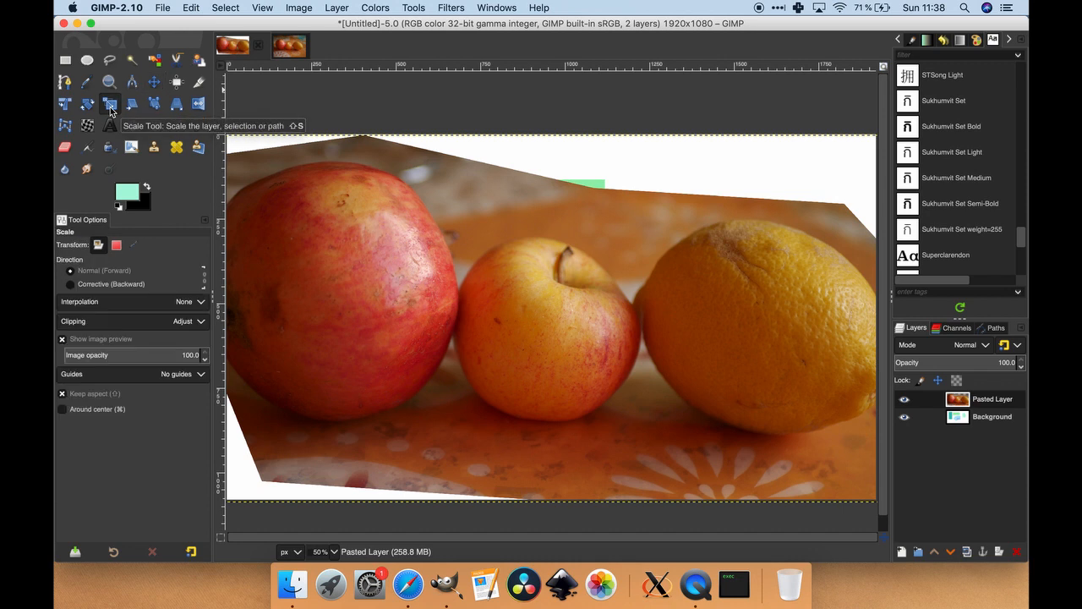
left_click(575, 281)
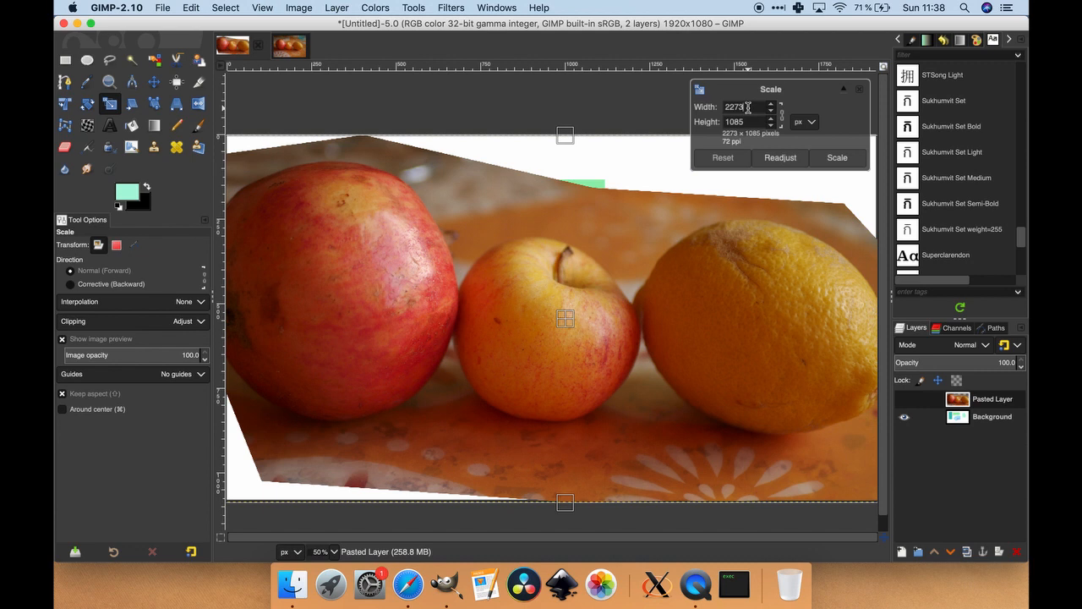
type("500")
left_click(837, 158)
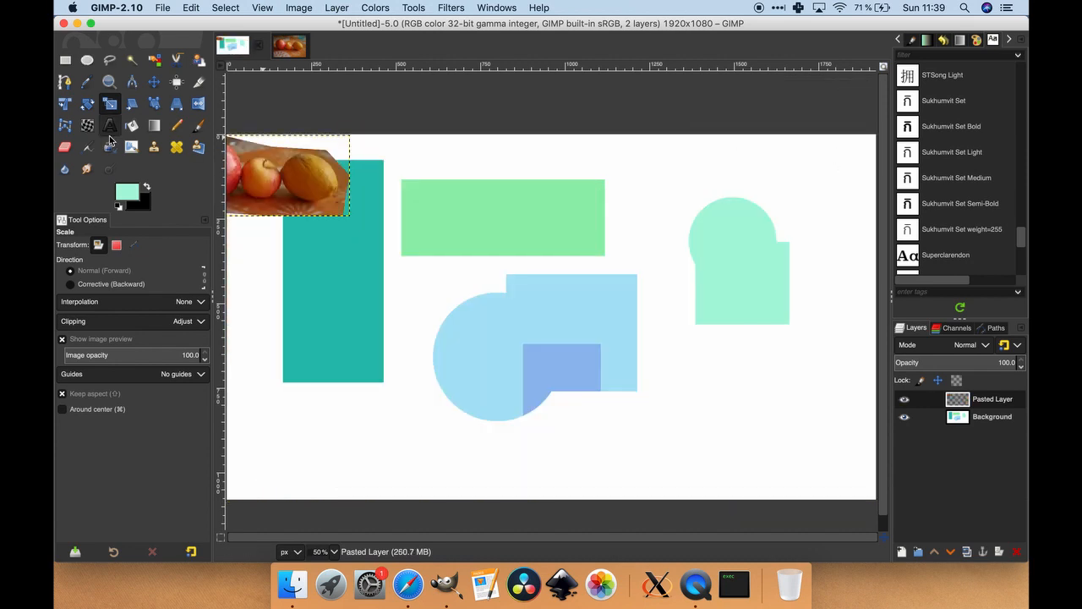
left_click(154, 81)
left_click_drag(313, 182, 803, 437)
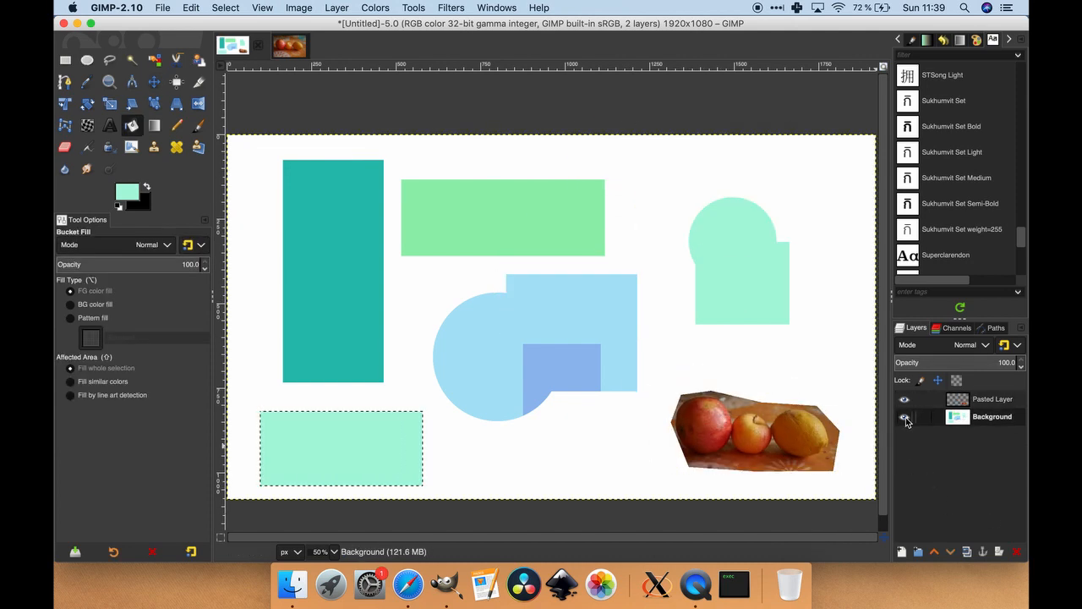
- Fuzzy-select the pale blue circle-and-rectangle shape on the Background layer and bucket-fill it with the mint green foreground color
left_click(905, 416)
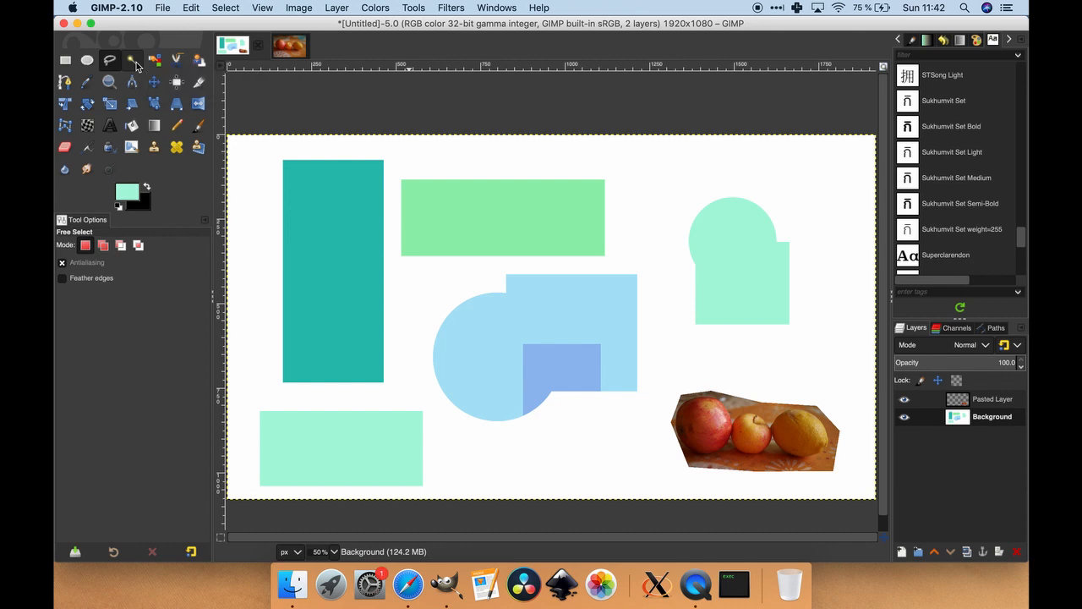
left_click(134, 62)
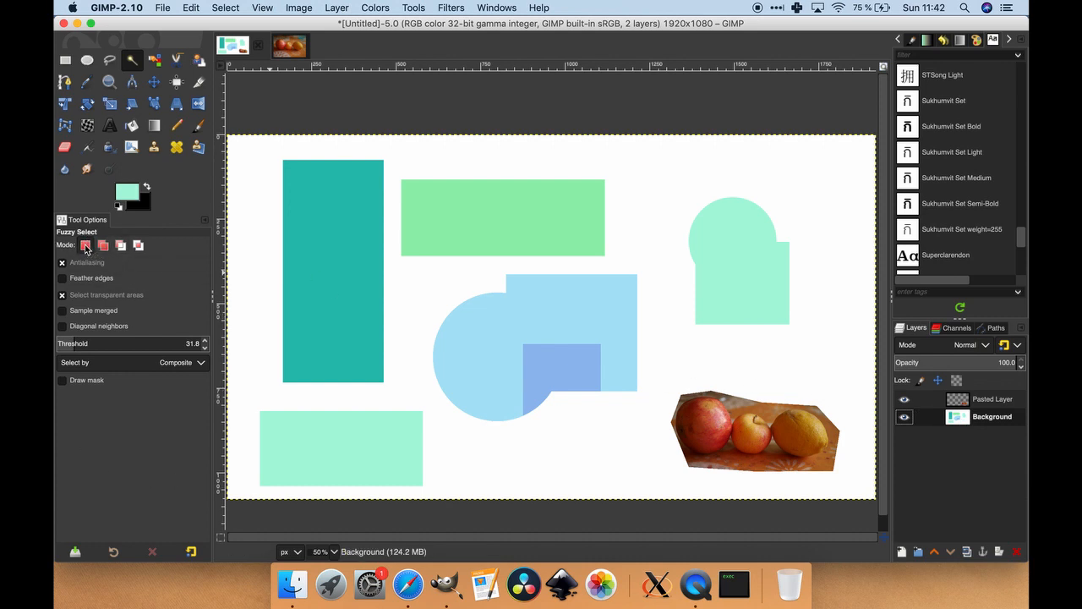
left_click(565, 325)
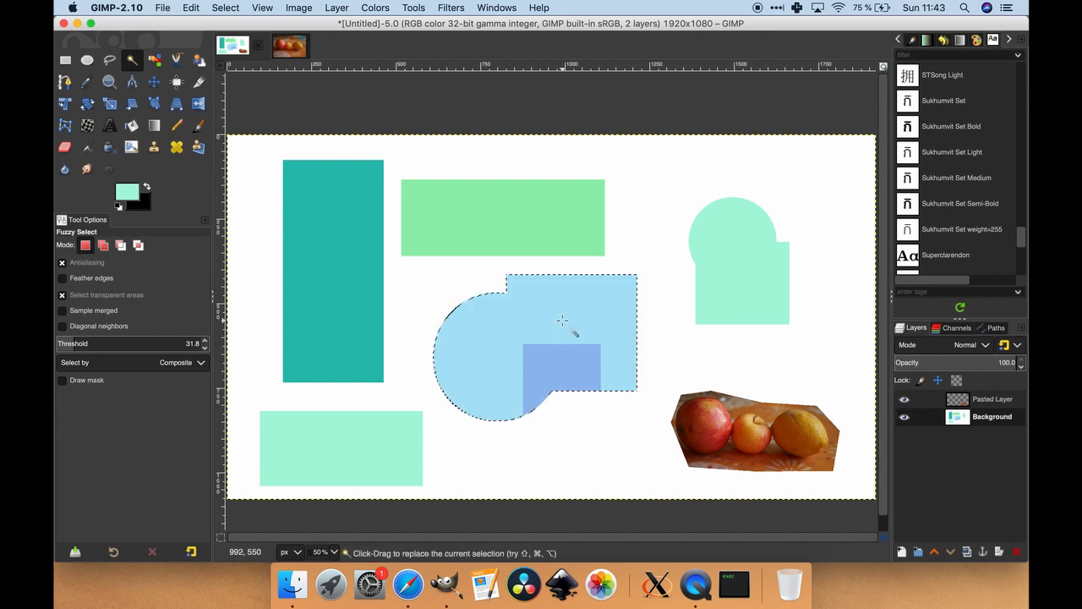
key("shift+b")
left_click(573, 326)
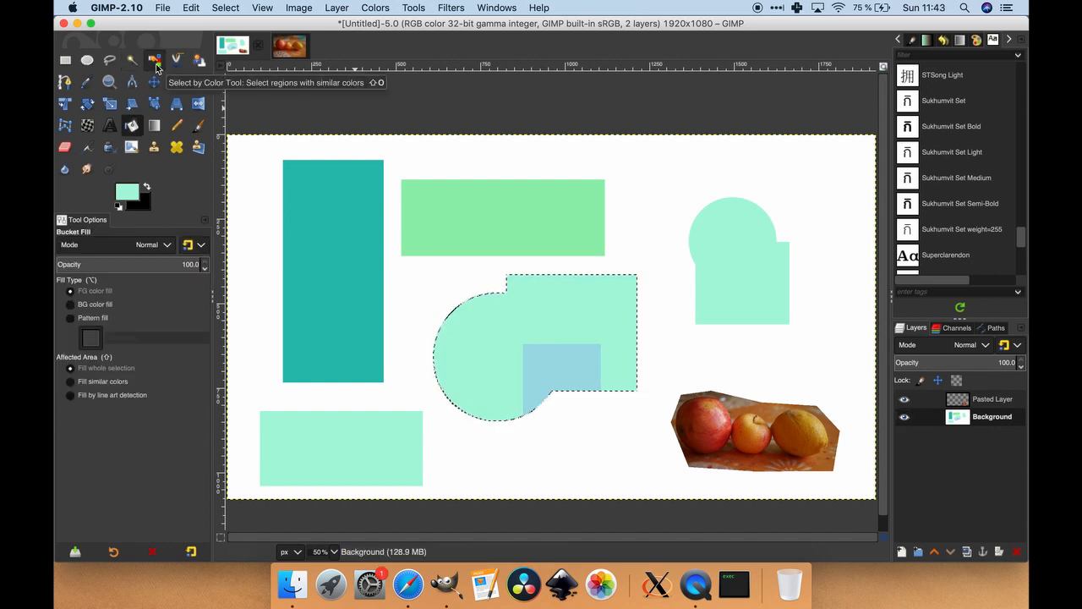
- Clear the selection and select the combined shape's bluish inner area by color, then replace that selection with a Fuzzy Select from the same area
left_click(155, 66)
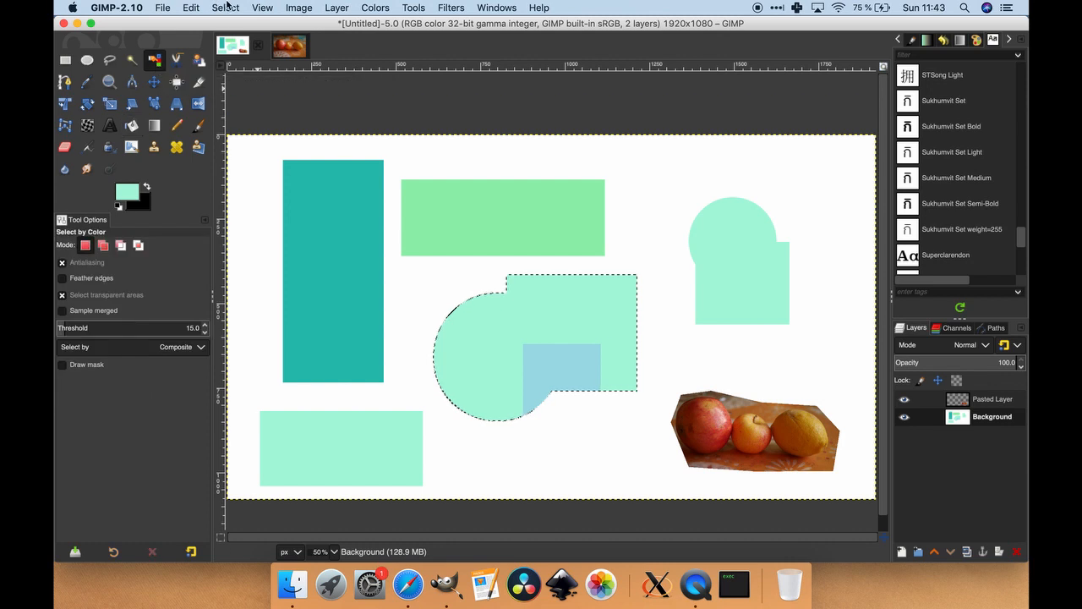
left_click(230, 8)
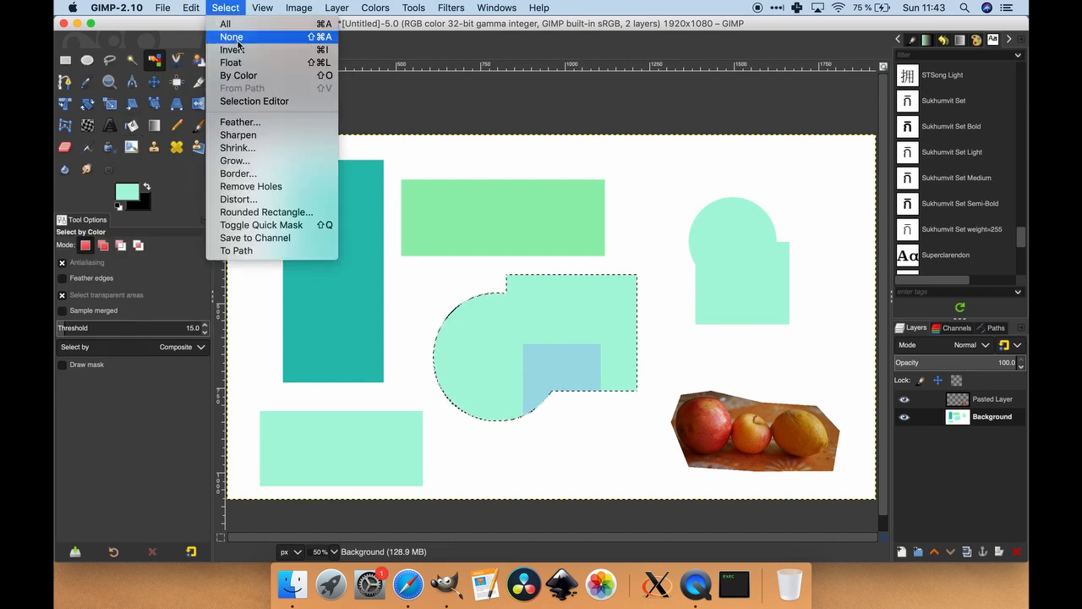
left_click(232, 38)
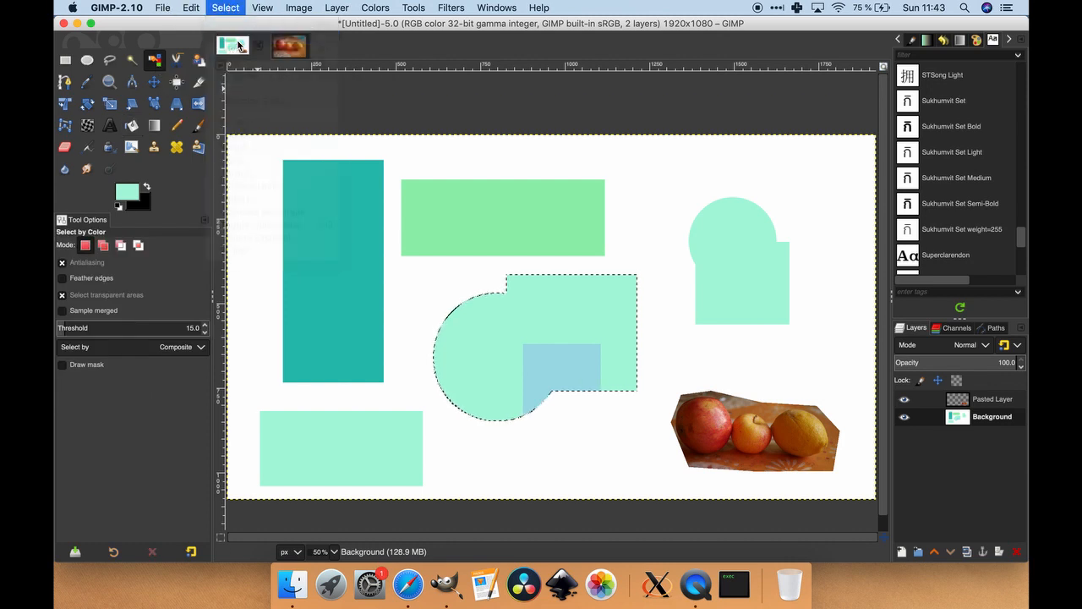
left_click(566, 363)
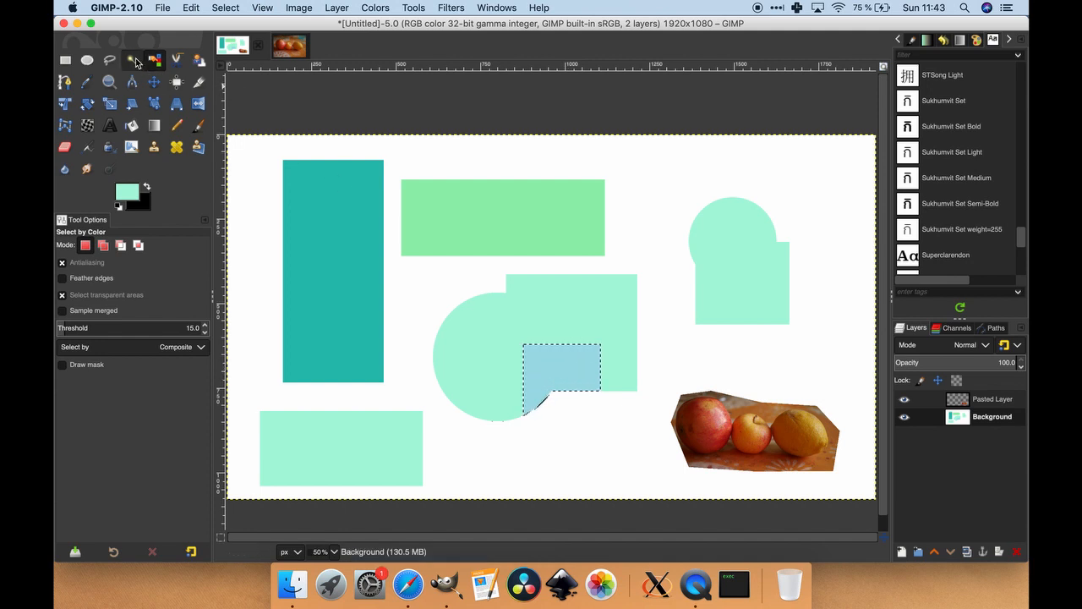
key("u")
left_click(582, 365)
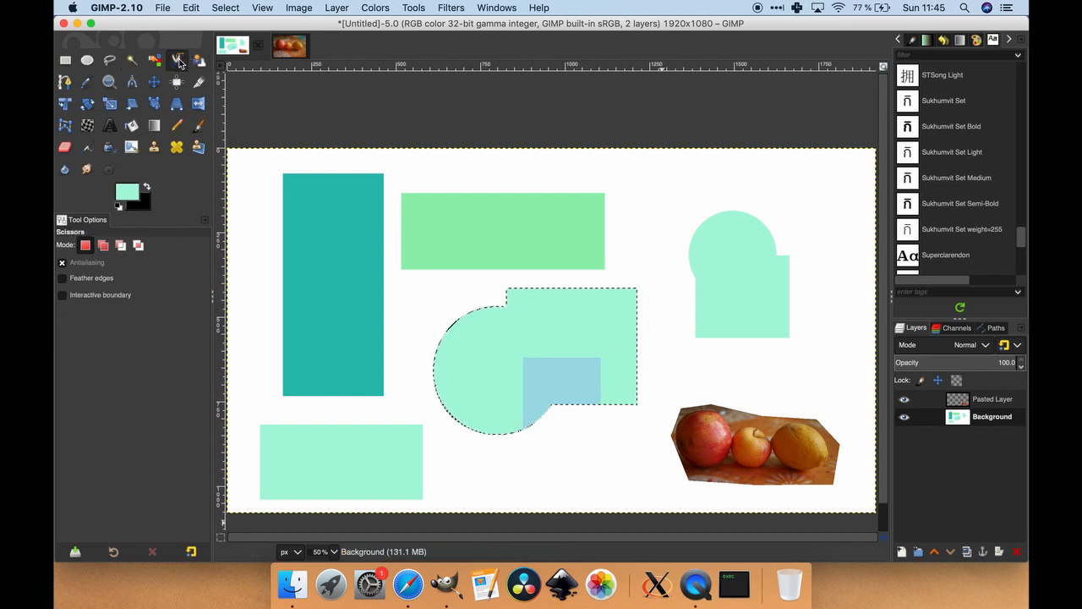
- Trace a closed Scissors Select outline around the lemon in the P1150777.JPG photo, with anchor points along its edge
left_click(282, 48)
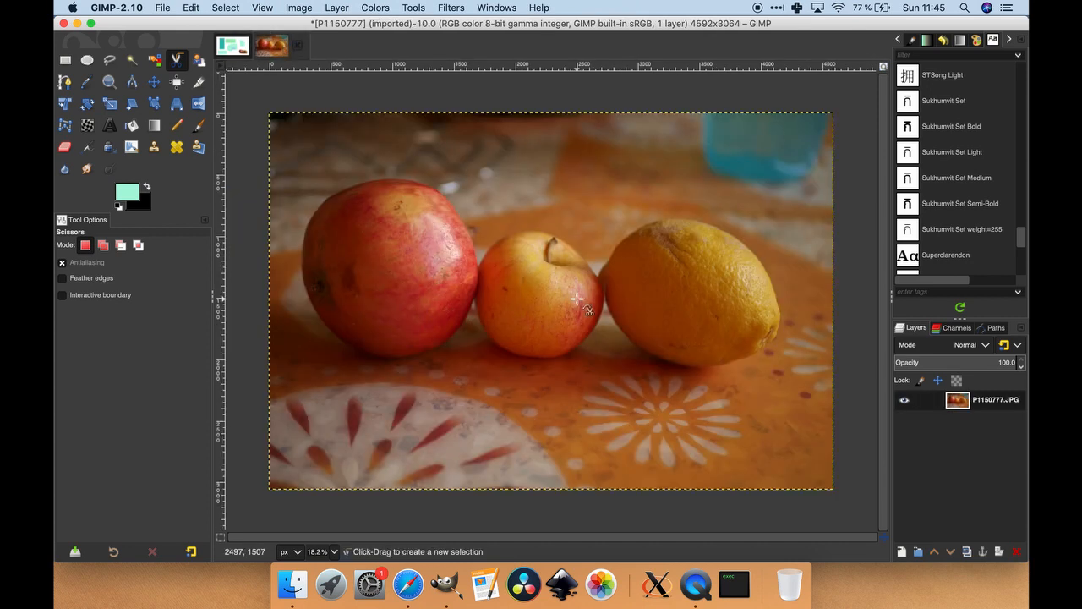
left_click(605, 300)
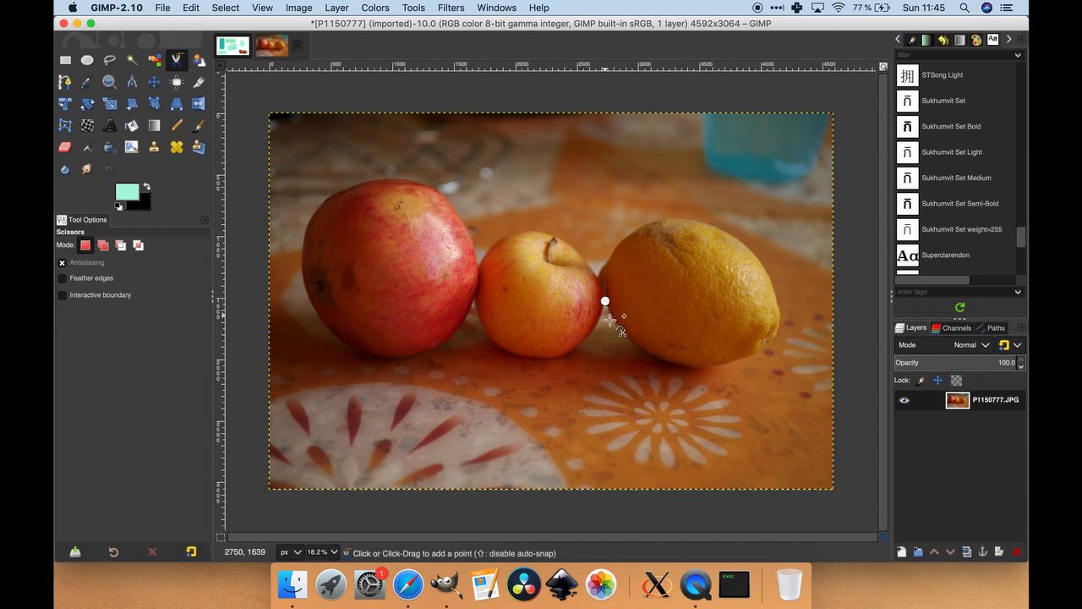
left_click(620, 328)
left_click(640, 348)
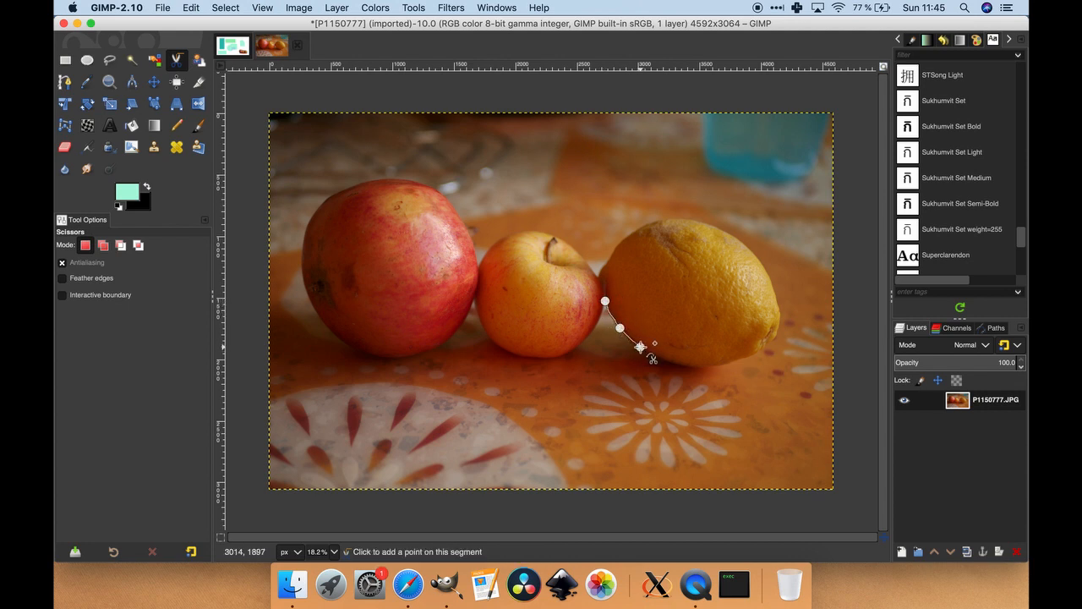
left_click(668, 363)
left_click(695, 366)
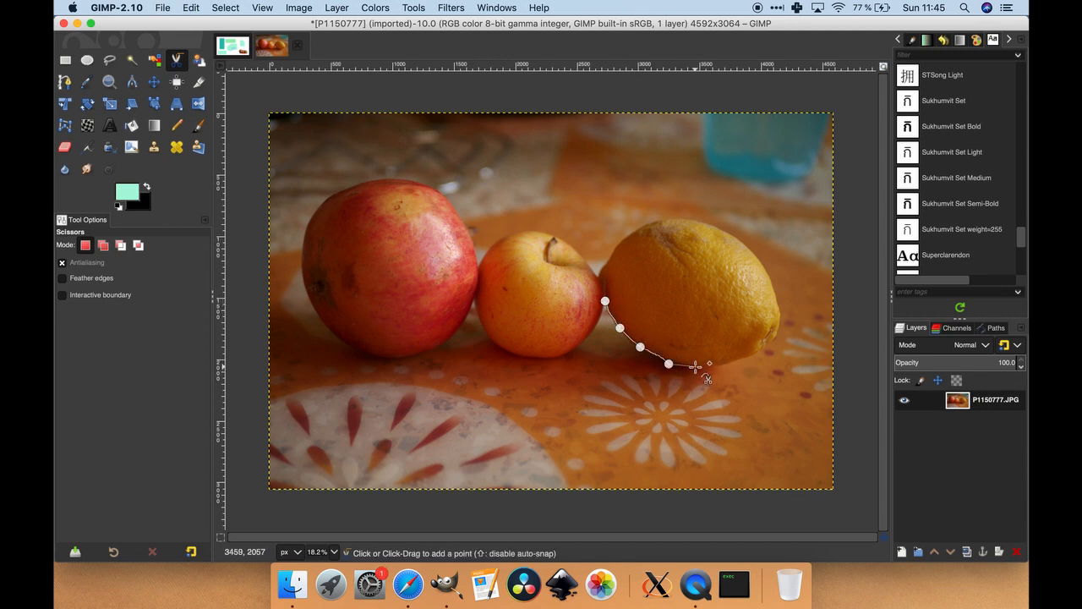
left_click(729, 362)
left_click(755, 348)
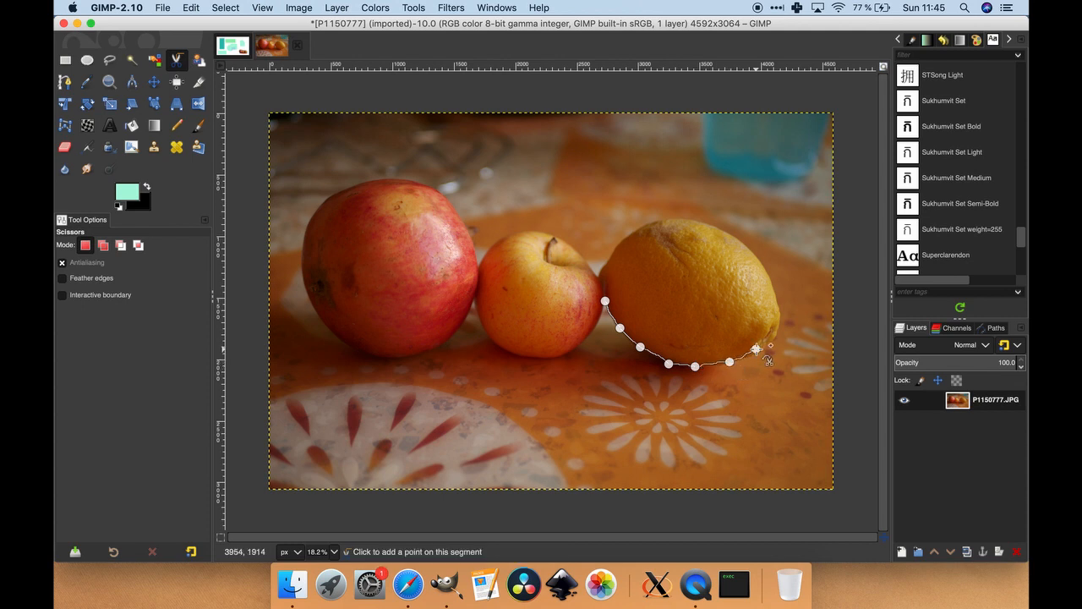
left_click(778, 340)
left_click(781, 310)
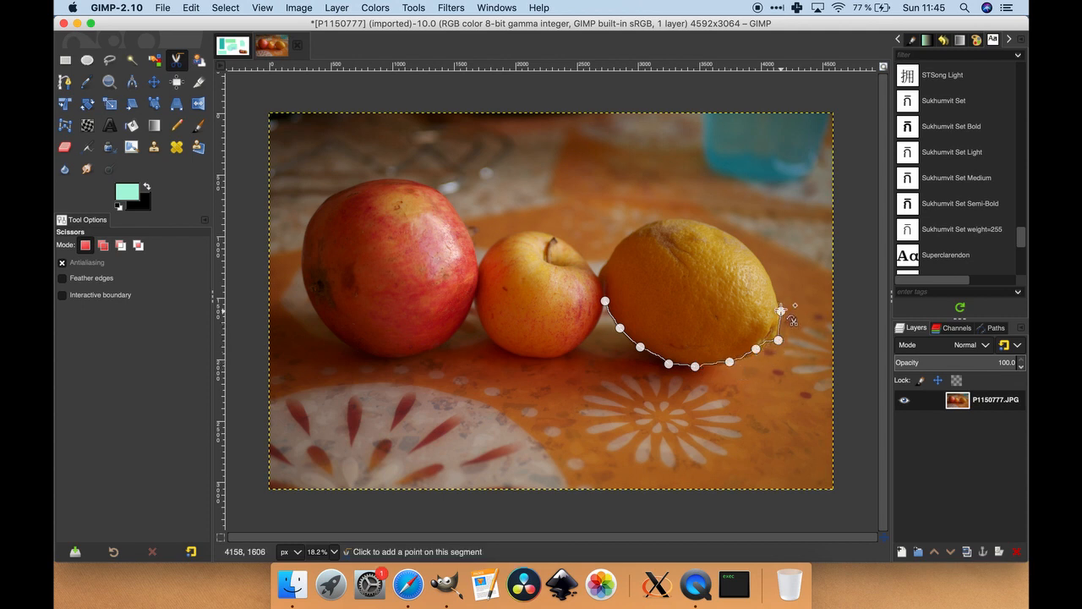
left_click(772, 288)
left_click(756, 259)
left_click(727, 234)
left_click(687, 221)
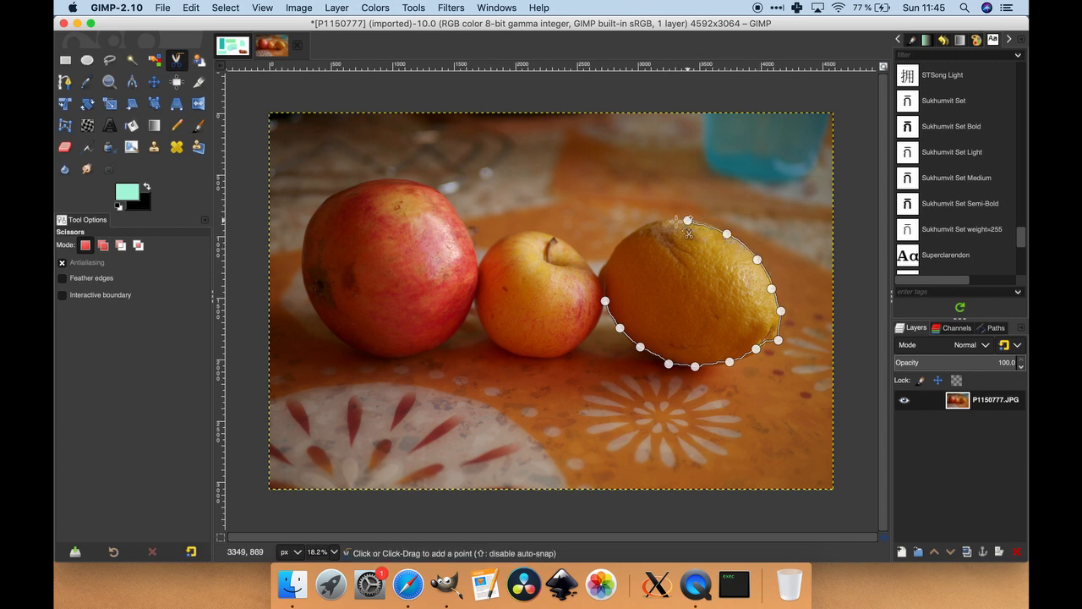
left_click(659, 224)
left_click(635, 233)
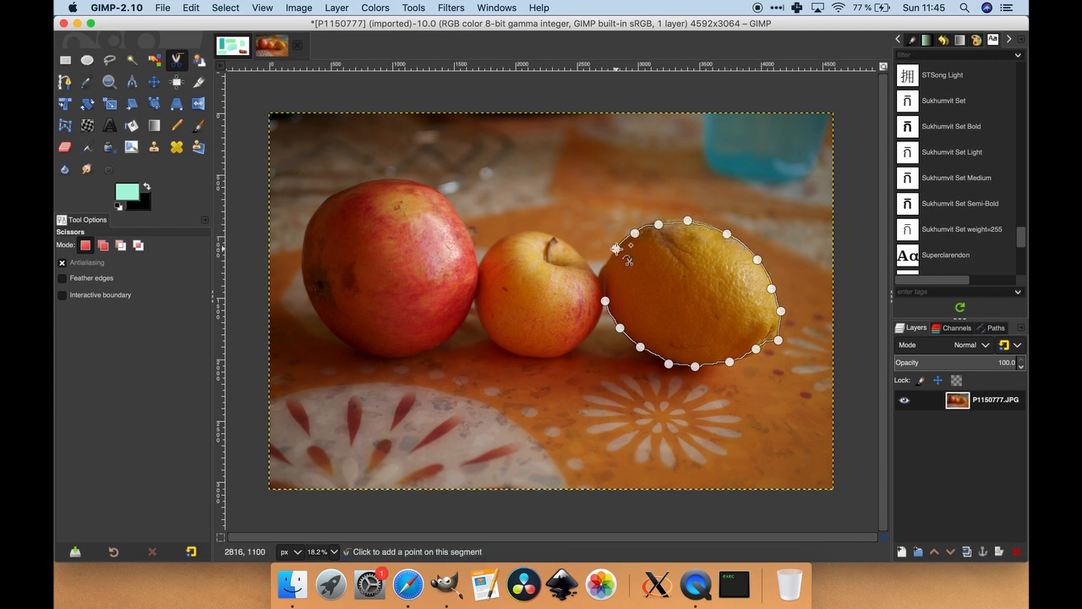
left_click(616, 248)
left_click(608, 262)
left_click(603, 272)
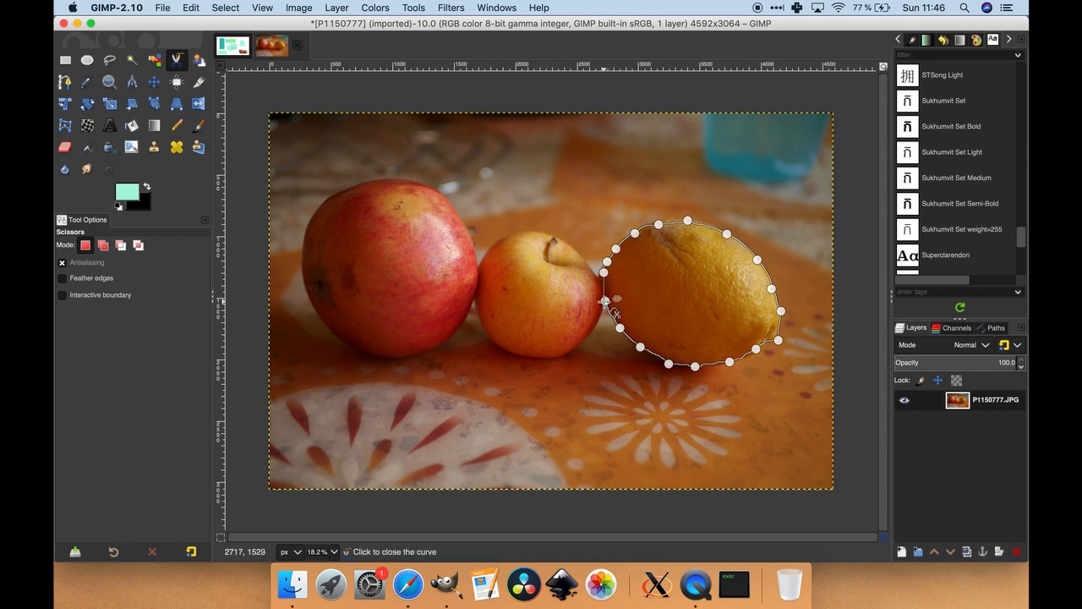
left_click(605, 300)
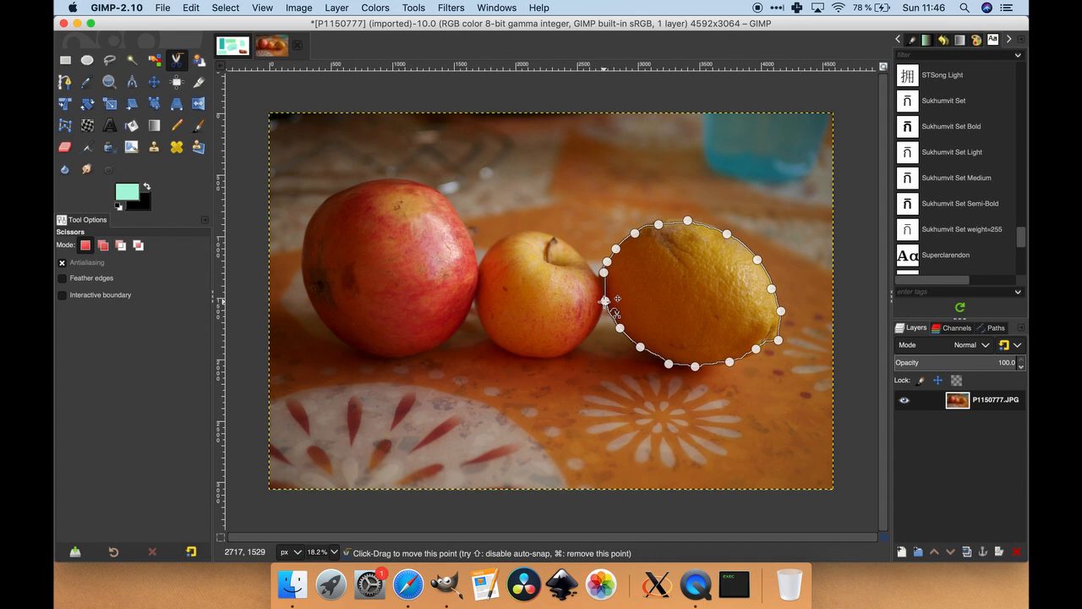
- Convert the scissors outline around the lemon into a selection, try cutting the lemon out of the photo, and undo the cut
key("Return")
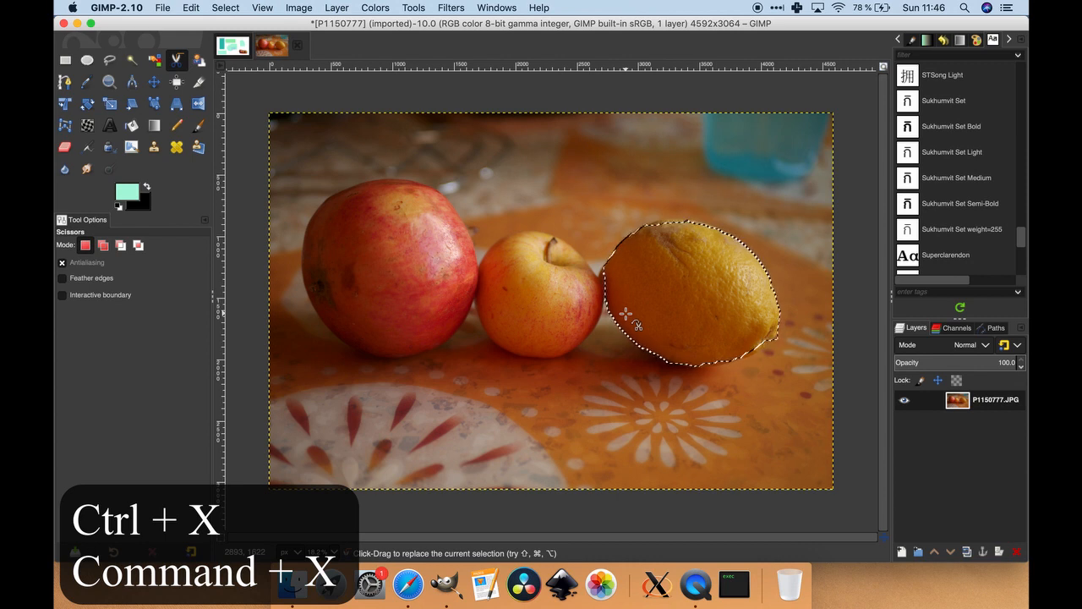
key("ctrl")
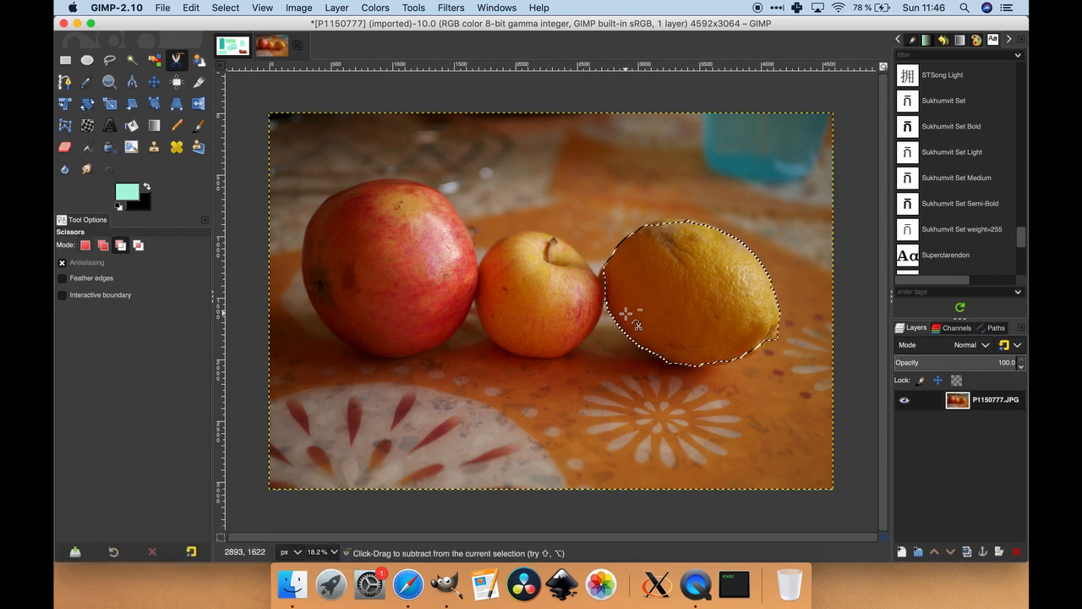
key("super+x")
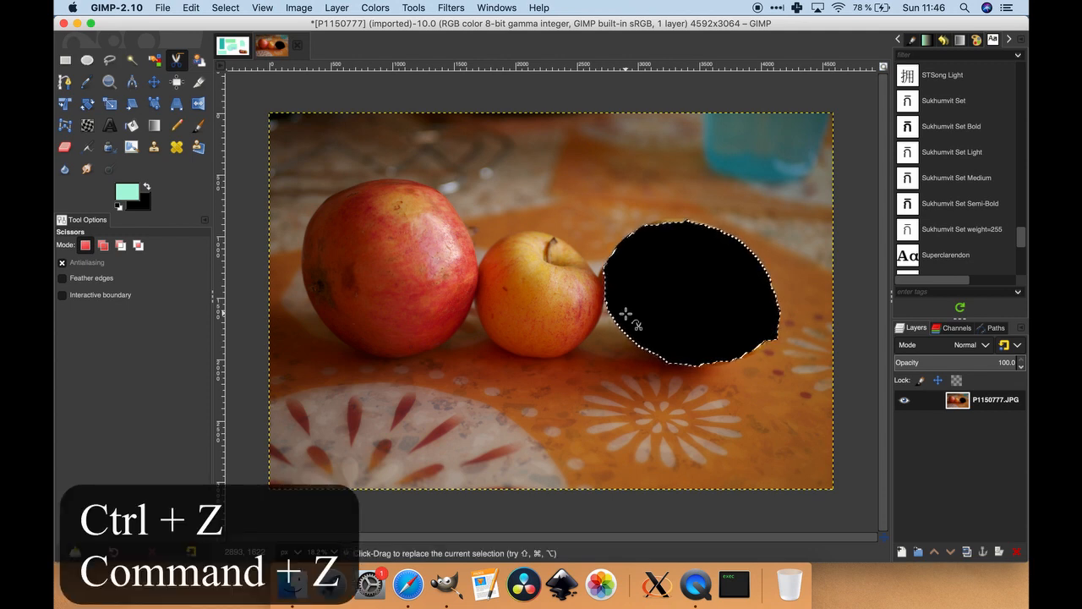
key("super")
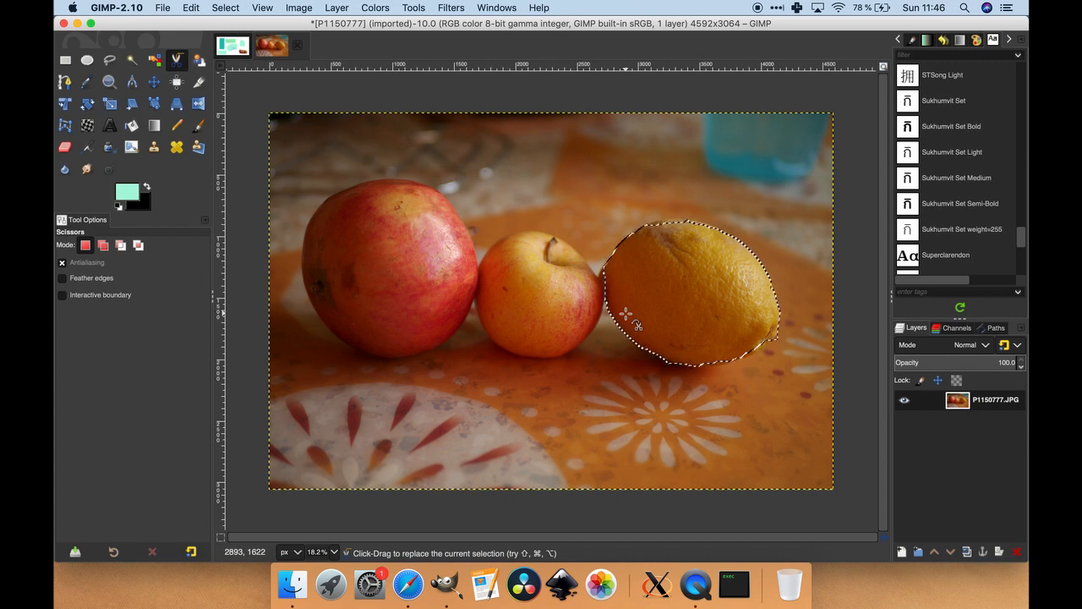
- Invert the selection and cut everything around the lemon out of the photo
left_click(226, 10)
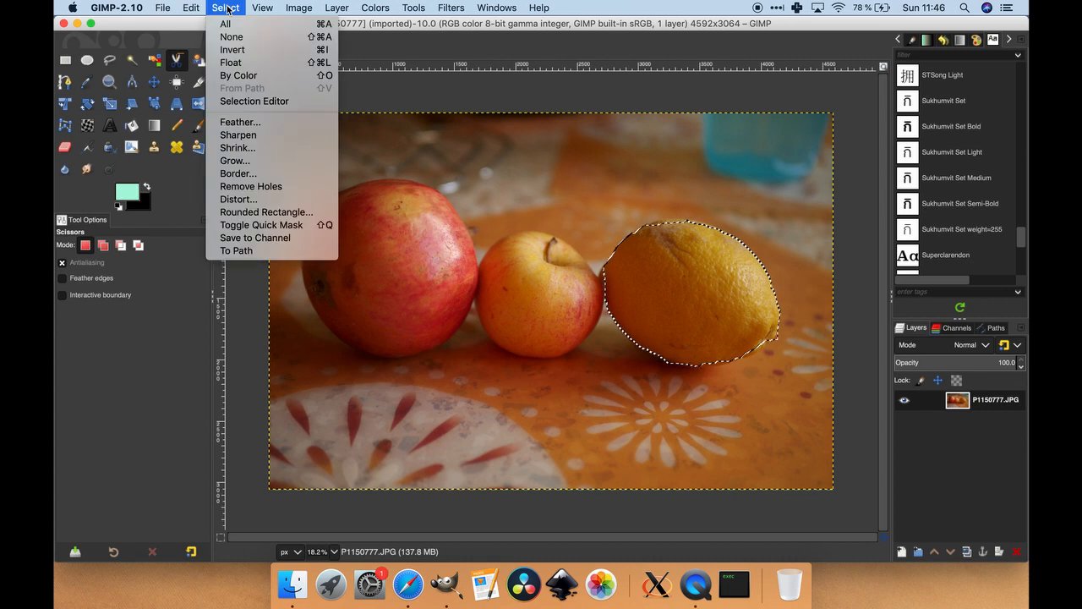
left_click(232, 51)
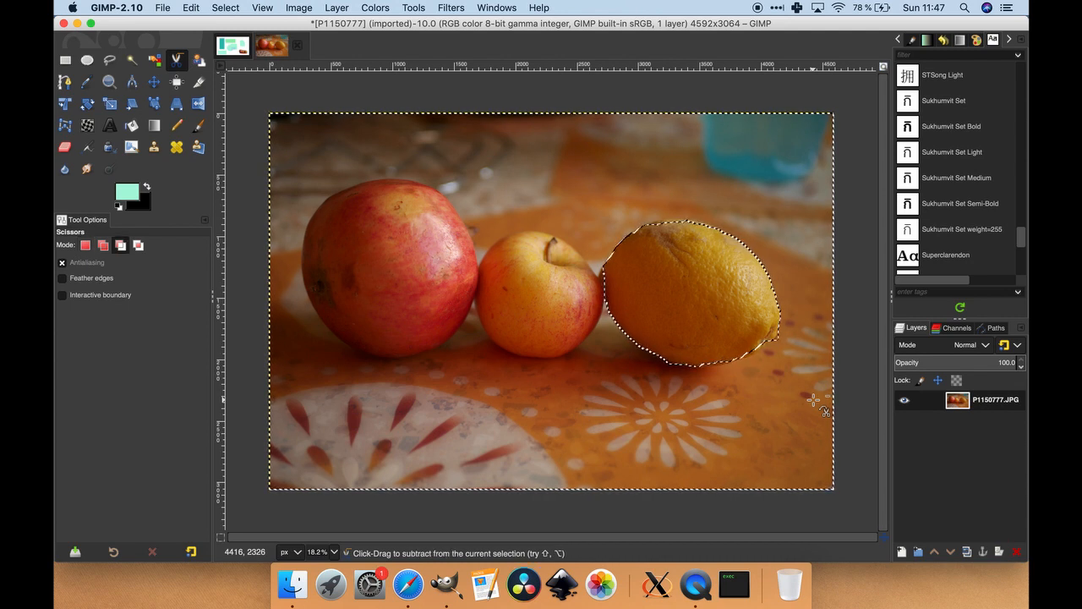
key("super+x")
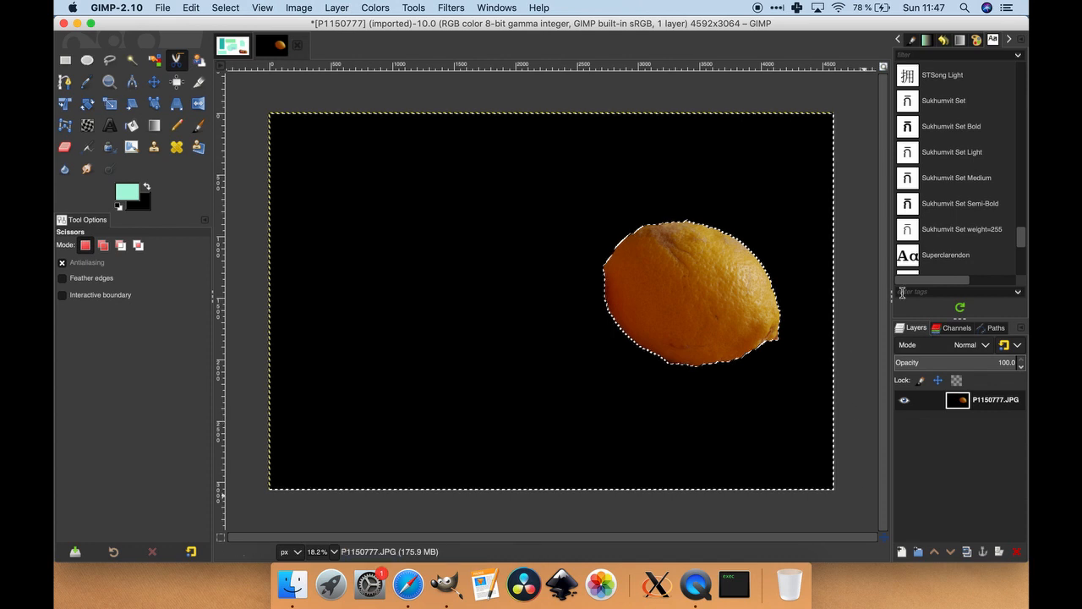
- Add an alpha channel to the P1150777.JPG layer and cut the lemon's surroundings again to make them transparent, clearing the selection
right_click(958, 404)
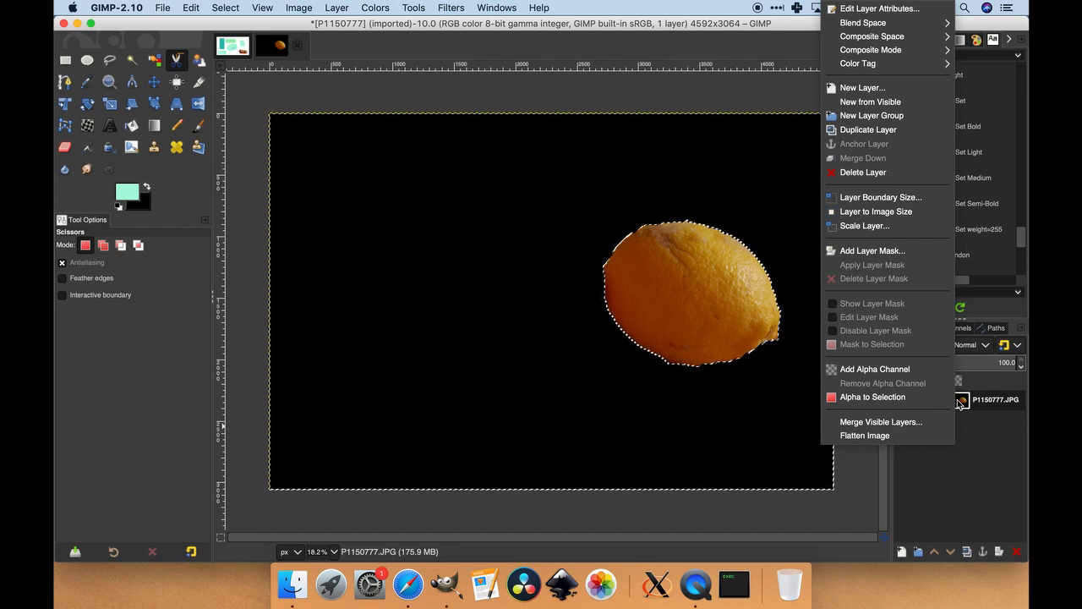
left_click(882, 369)
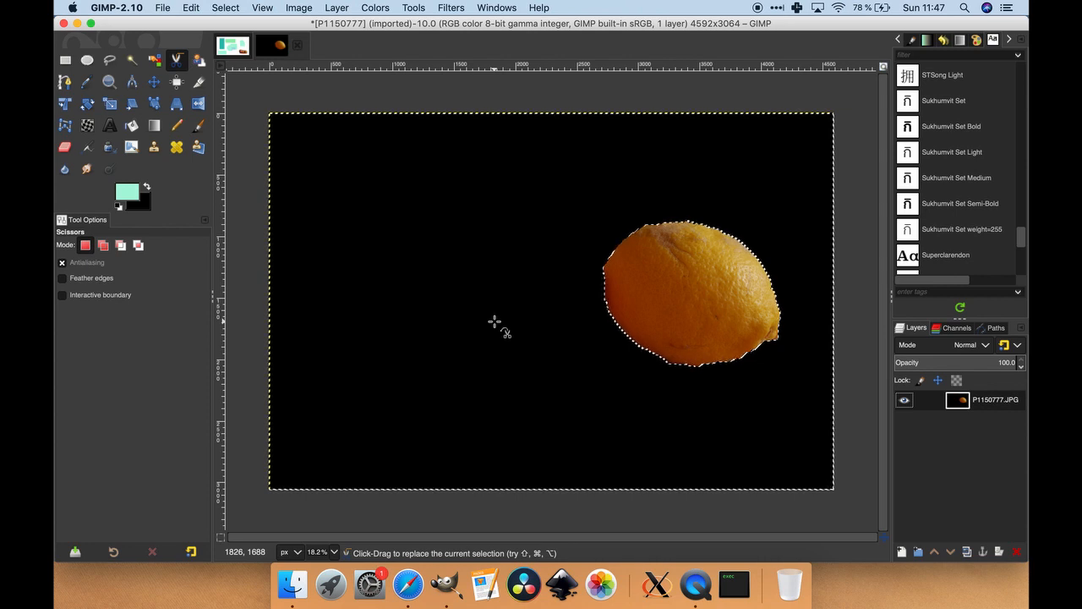
key("super+x")
key("super+x")
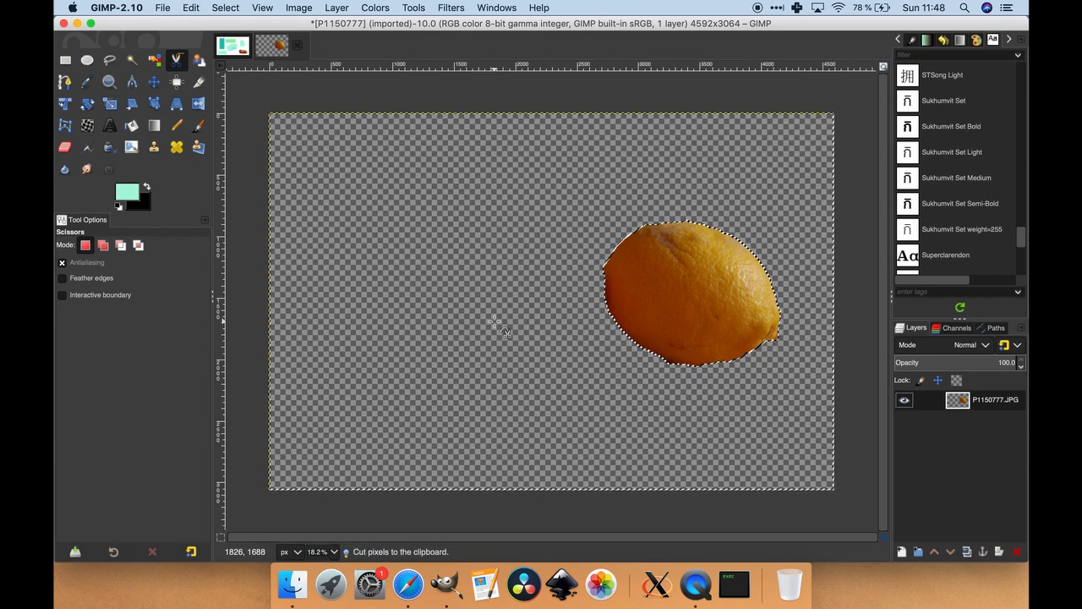
left_click(223, 7)
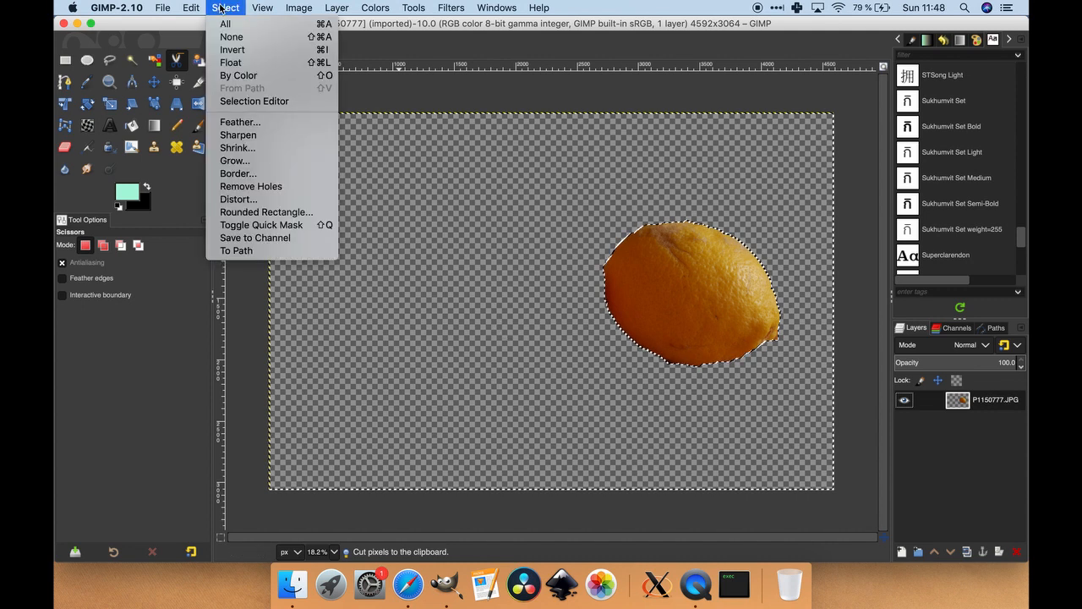
left_click(247, 43)
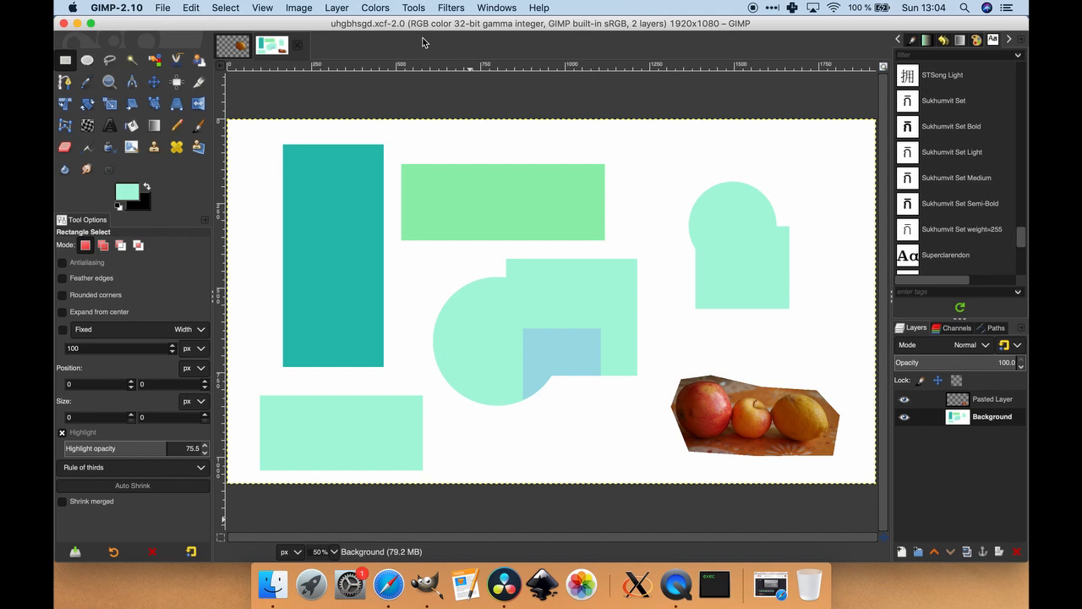
- Save the shapes-and-fruit composition under the new name hcejzkbfj.xcf in the Desktop folder
left_click(164, 10)
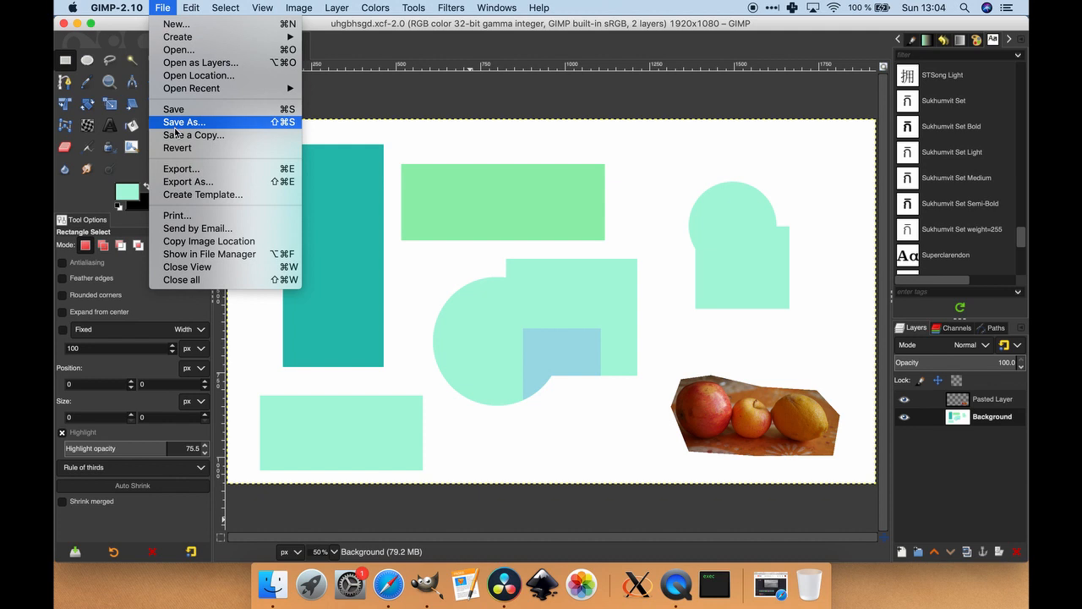
left_click(763, 96)
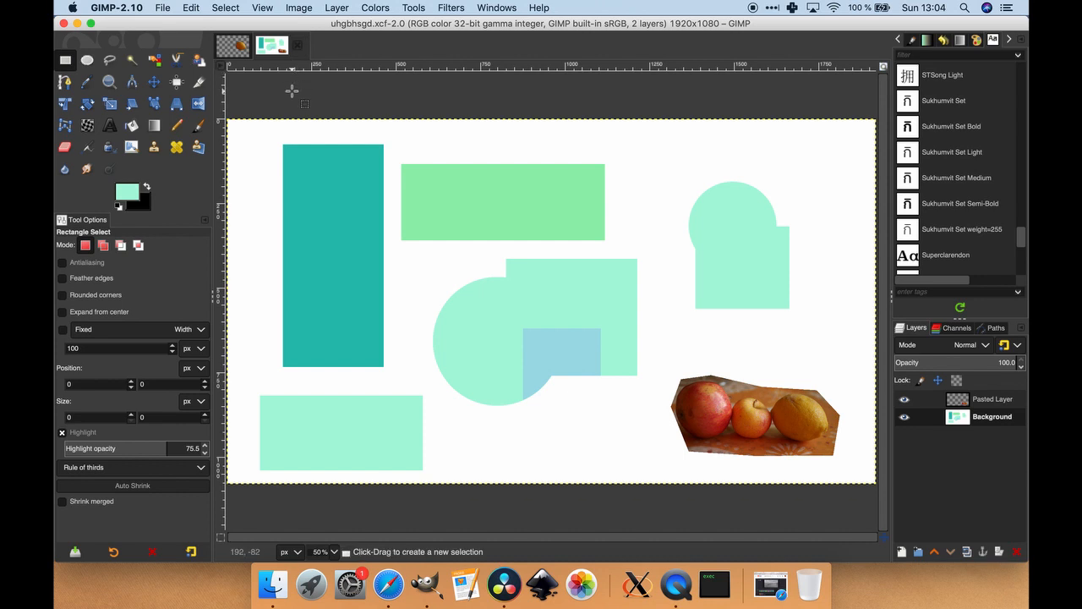
left_click(165, 9)
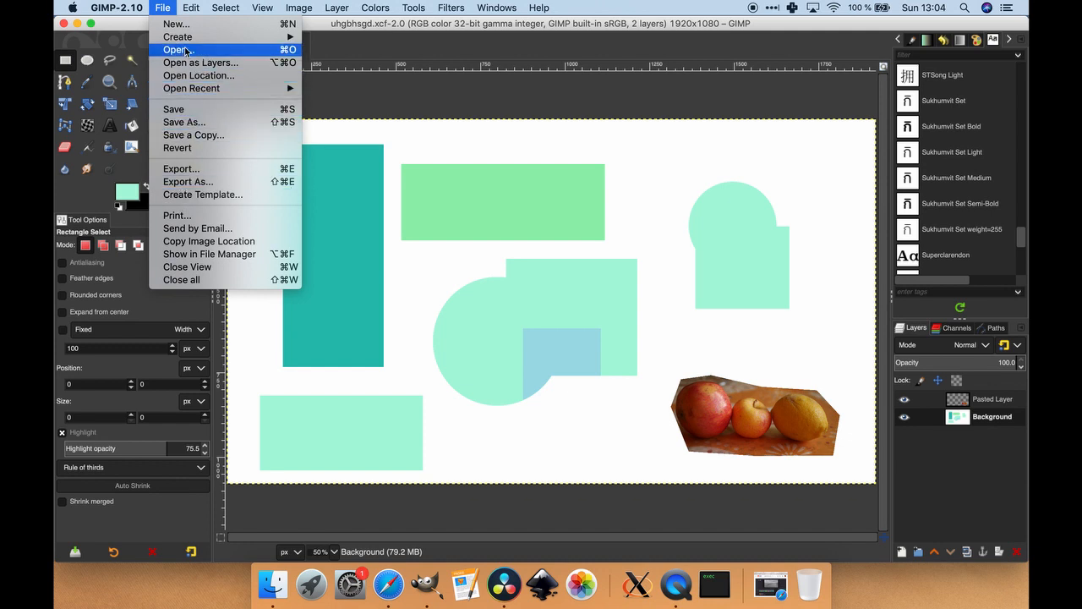
left_click(182, 123)
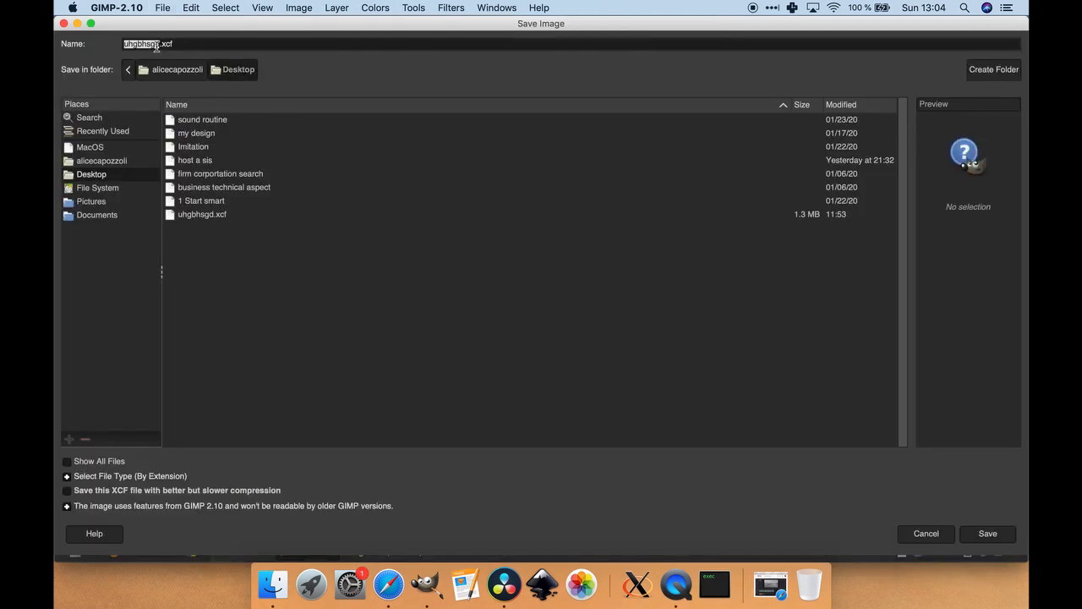
type("hcejzkbfj")
left_click(1002, 530)
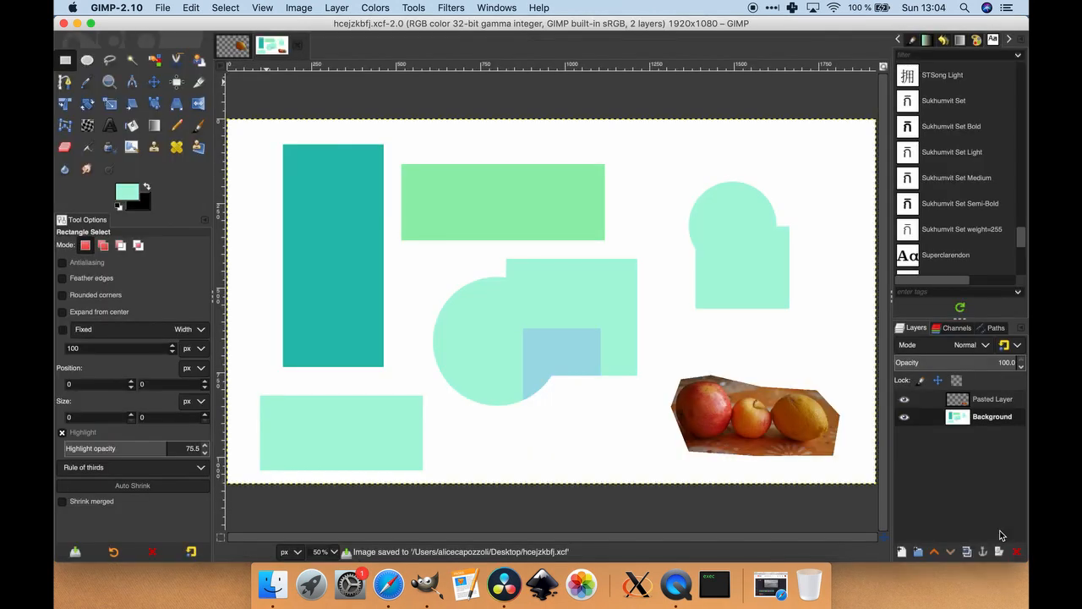